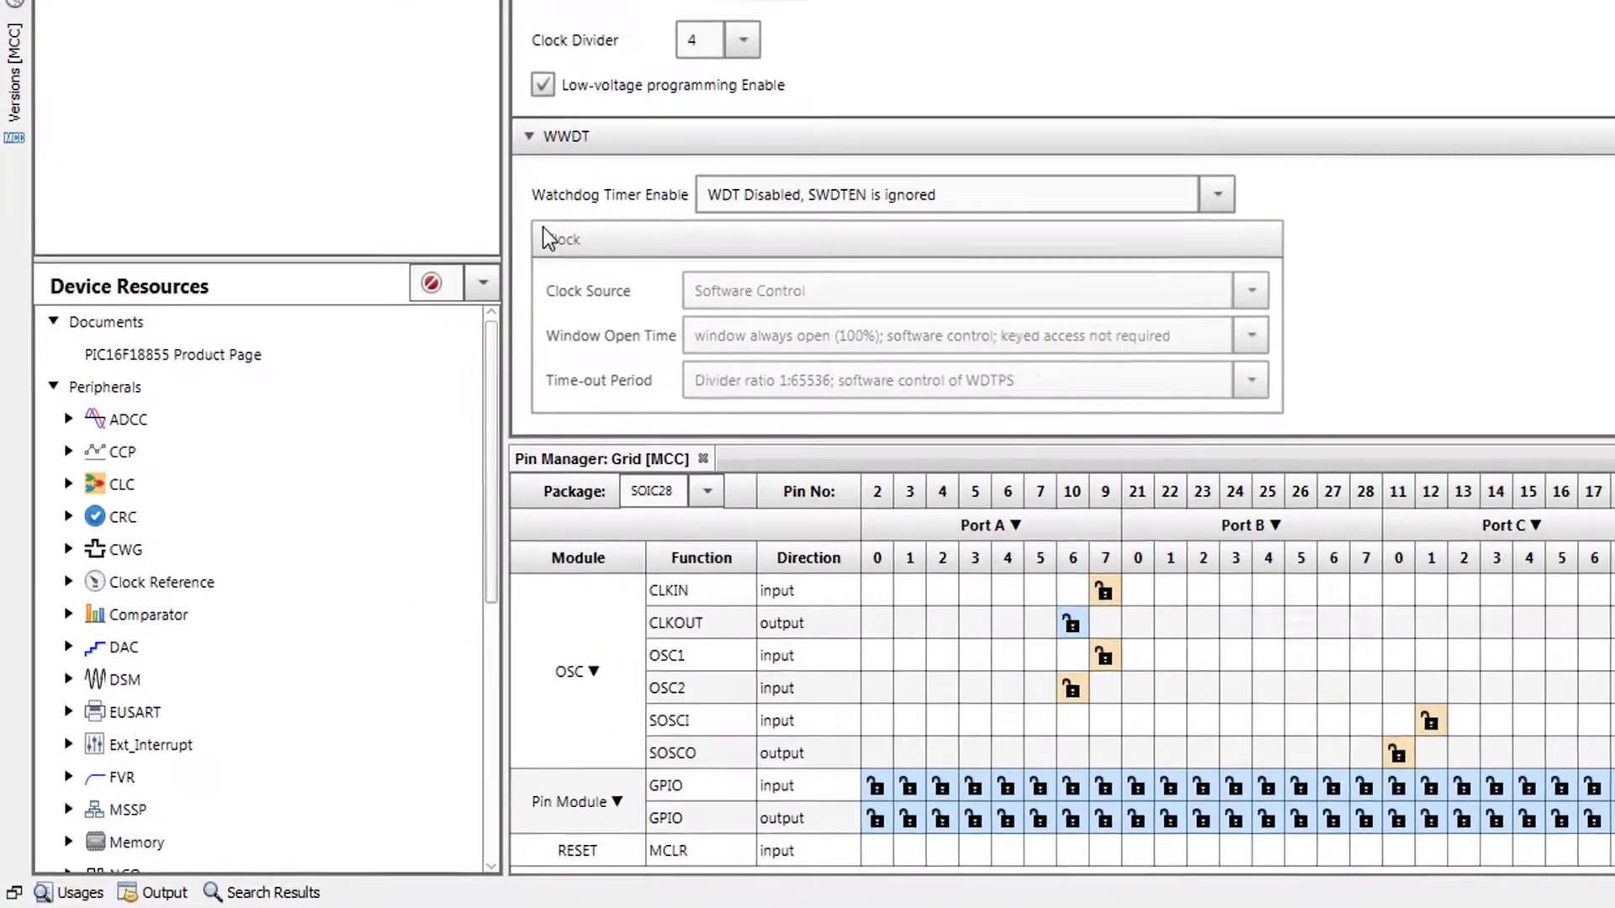
{"action": "left_click_drag", "start_coordinate": [647, 153], "coordinate": [678, 530]}
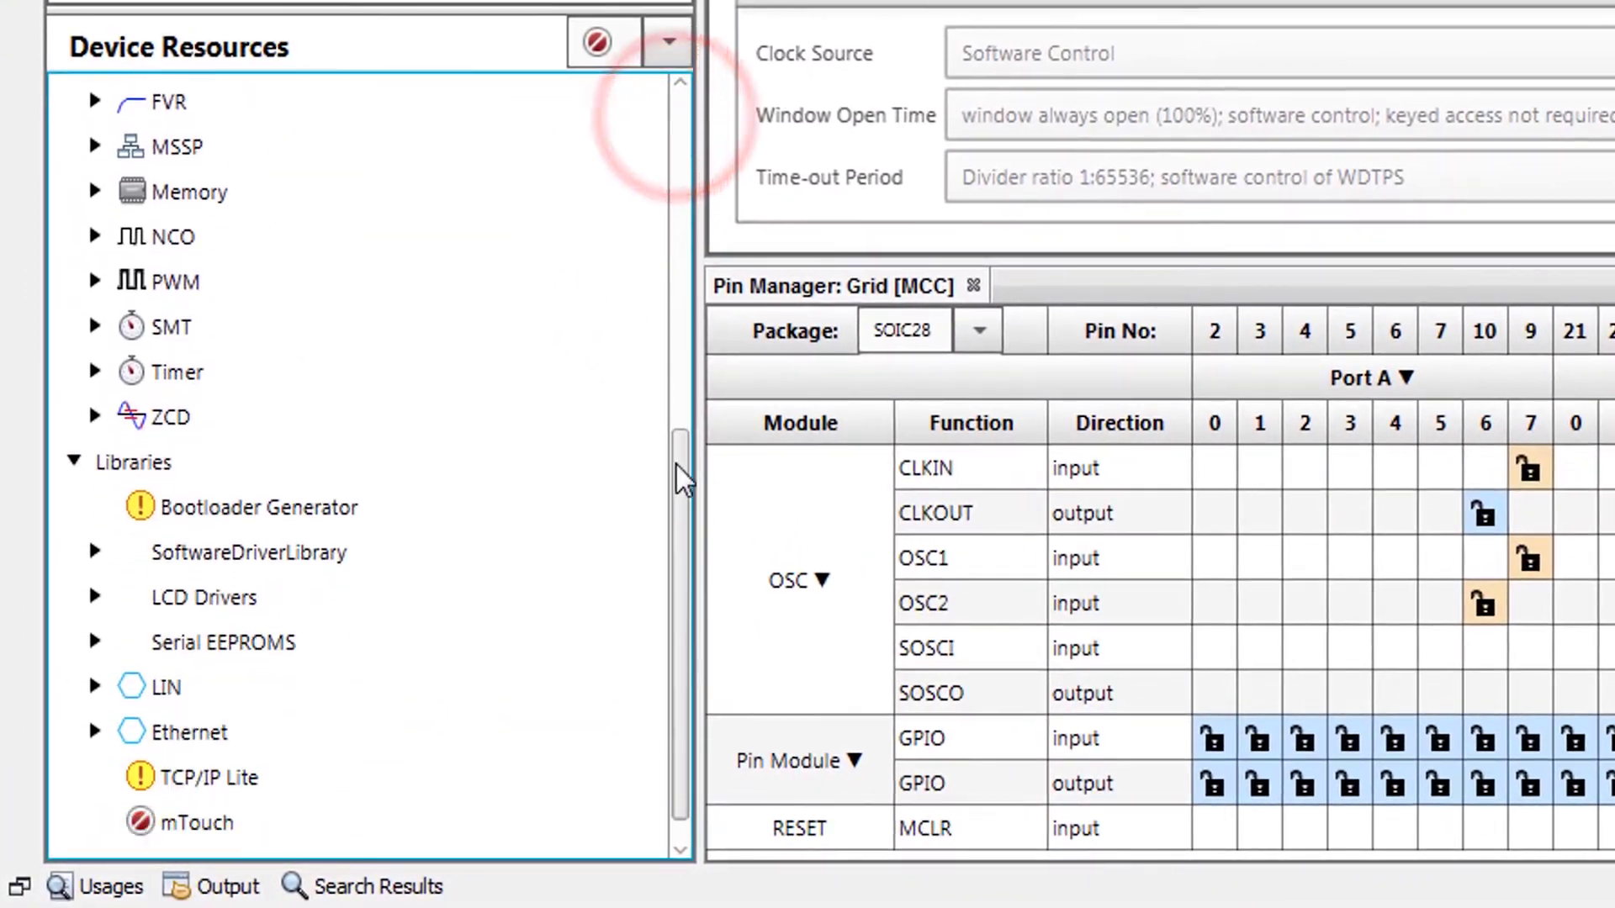
Add the DAC3 click from Mikro-E Clicks > Mixed-Signal to the project
{"action": "left_click", "coordinate": [74, 832]}
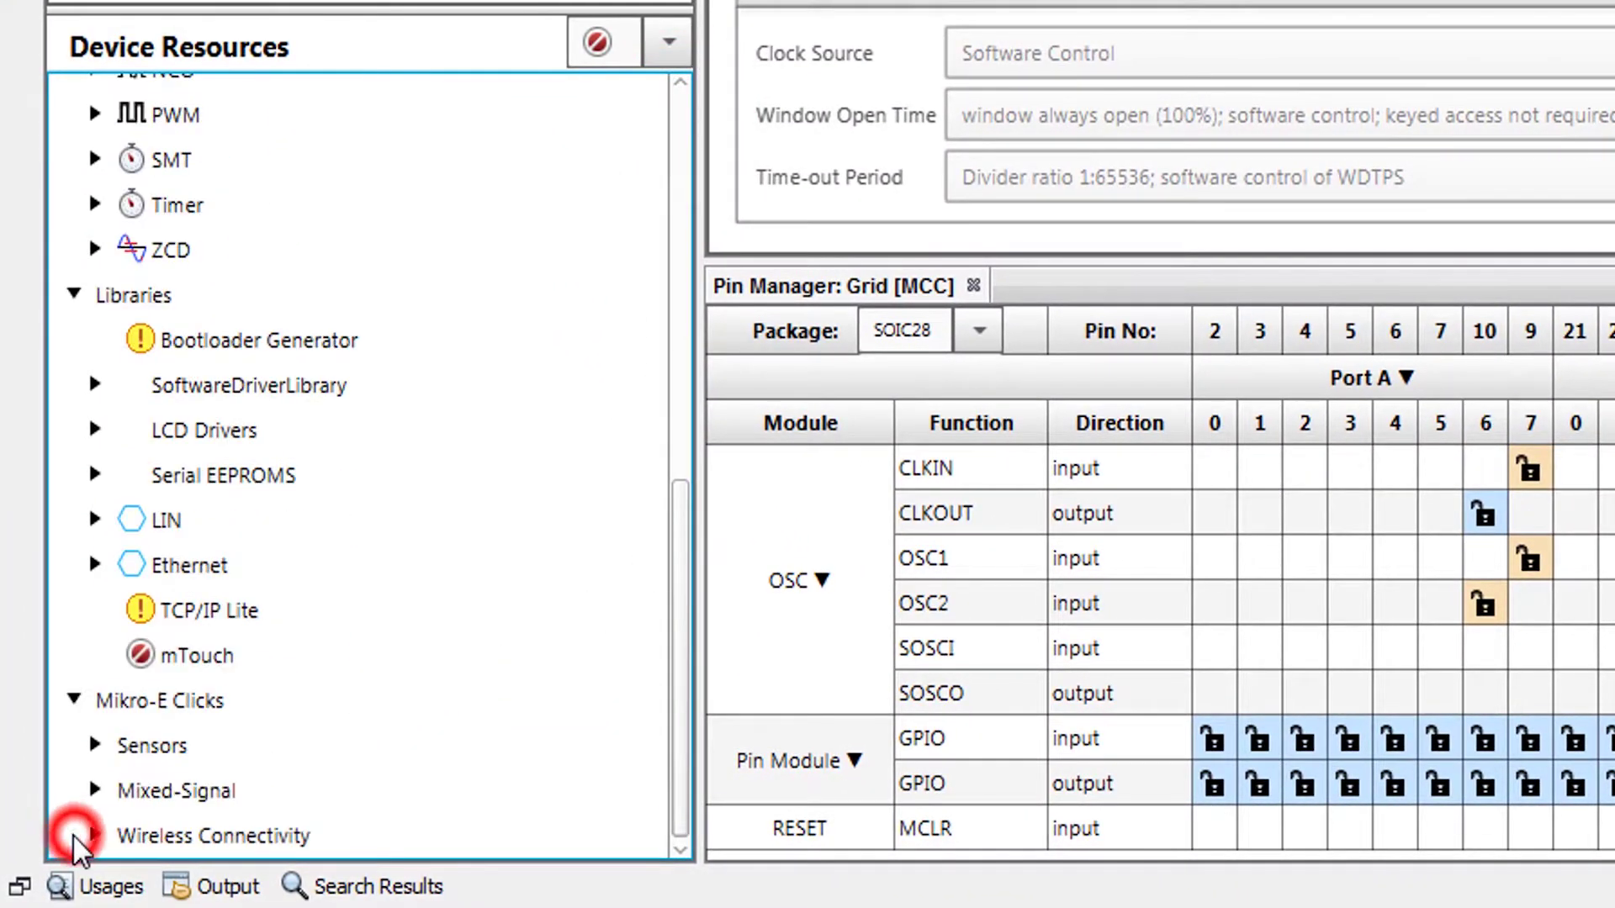
{"action": "left_click", "coordinate": [97, 790]}
{"action": "left_click", "coordinate": [186, 788]}
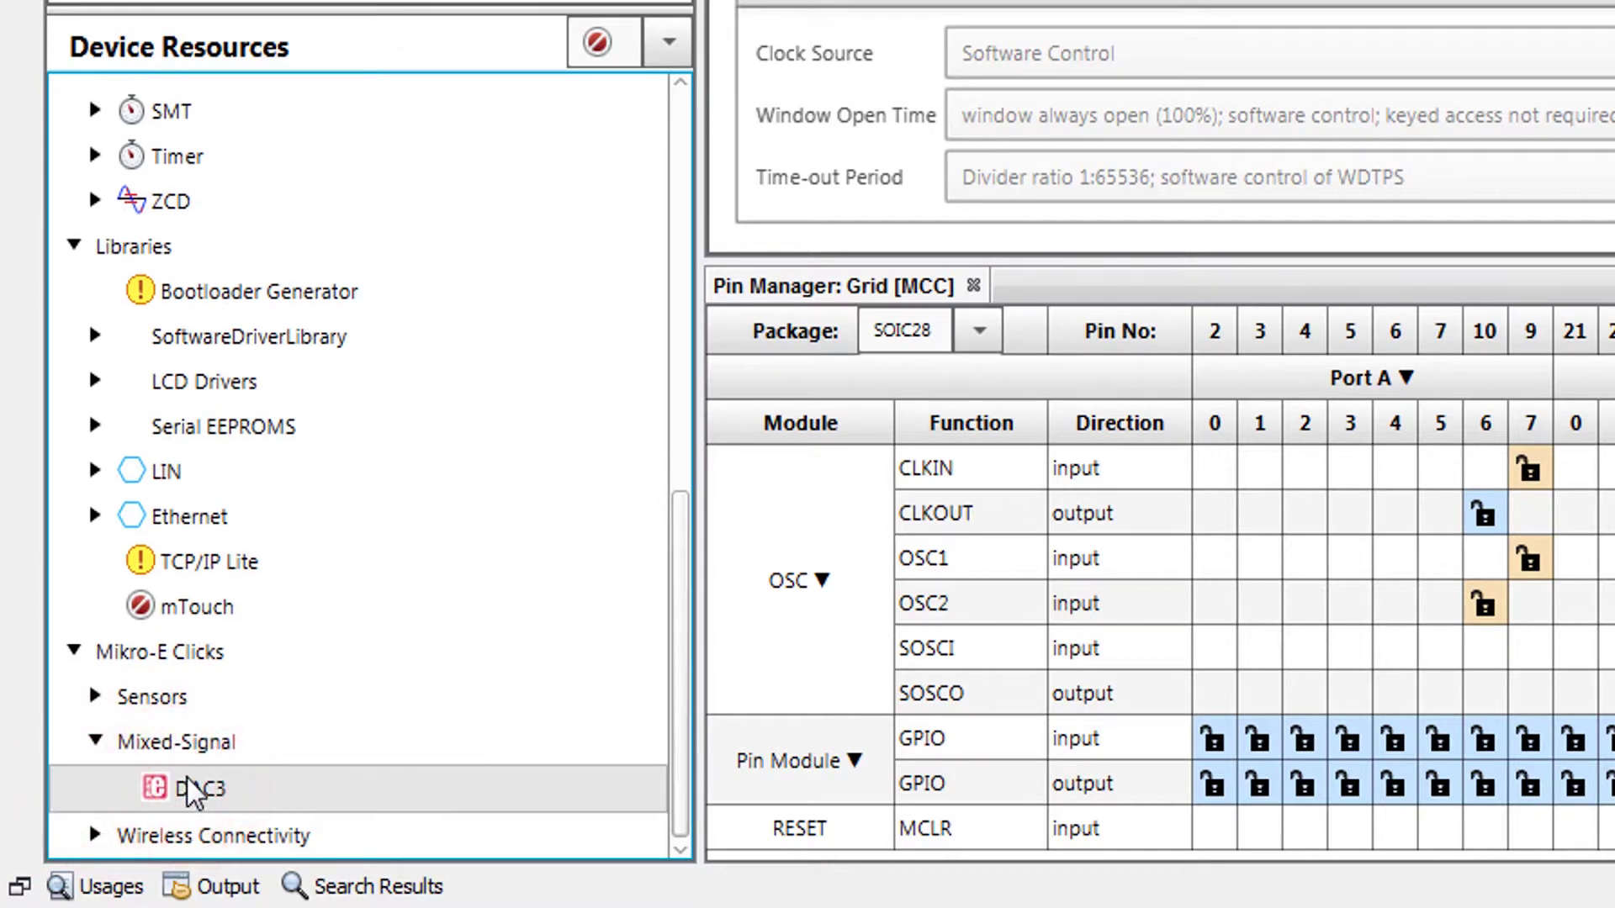
{"action": "double_click", "coordinate": [190, 788]}
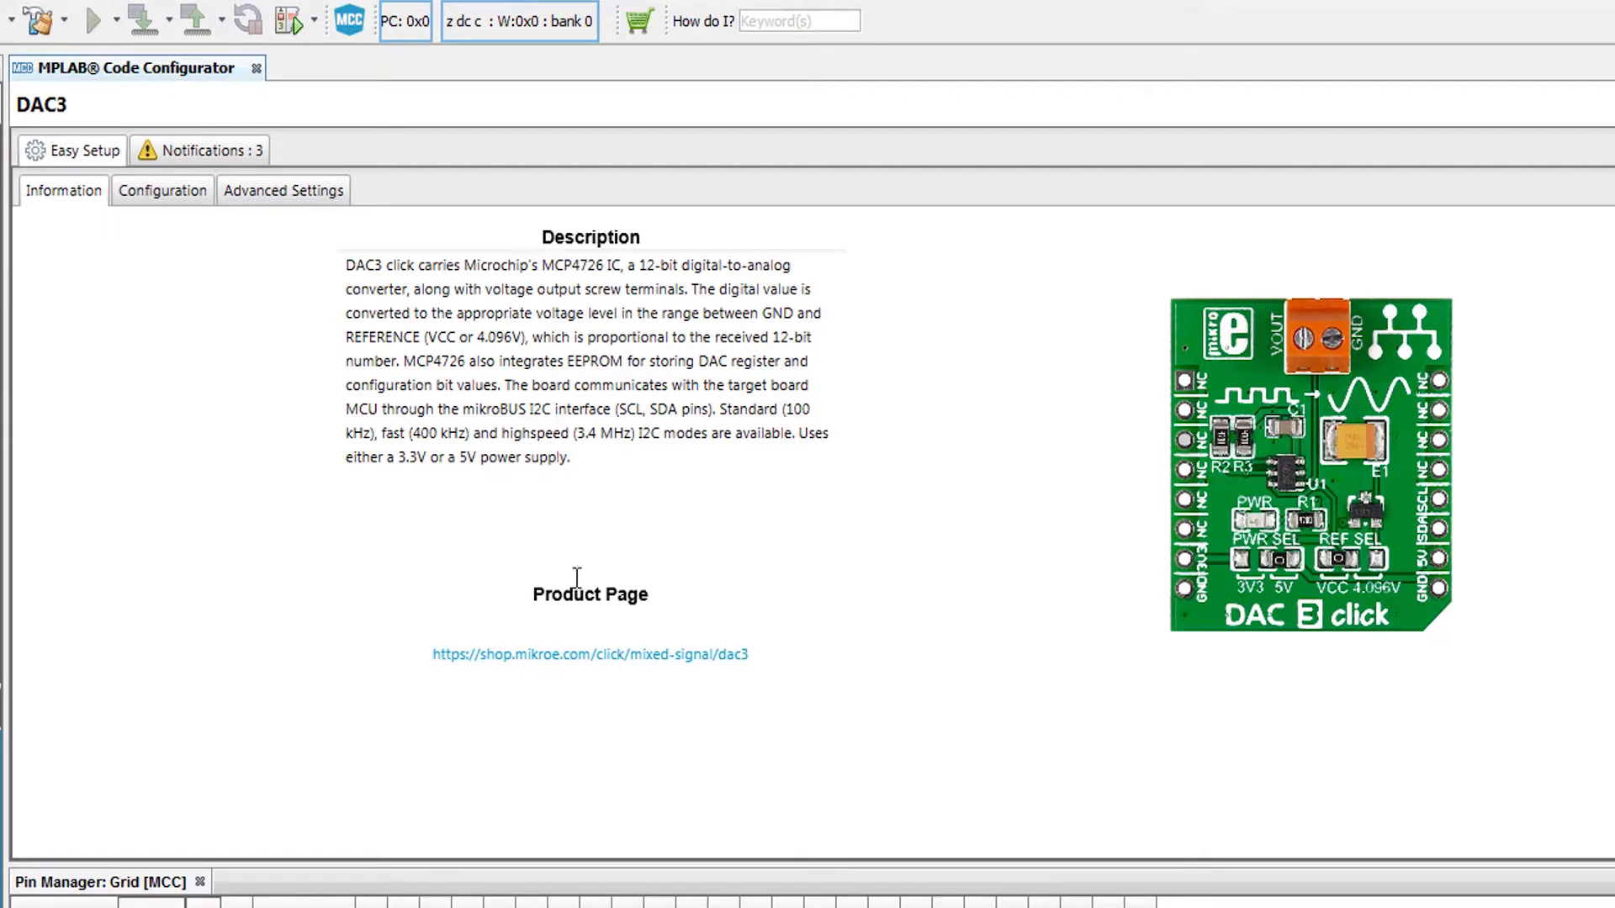
In the Pin Manager grid, assign SDA1 to RC3 and SCL1 to RC4
{"action": "left_click", "coordinate": [171, 195]}
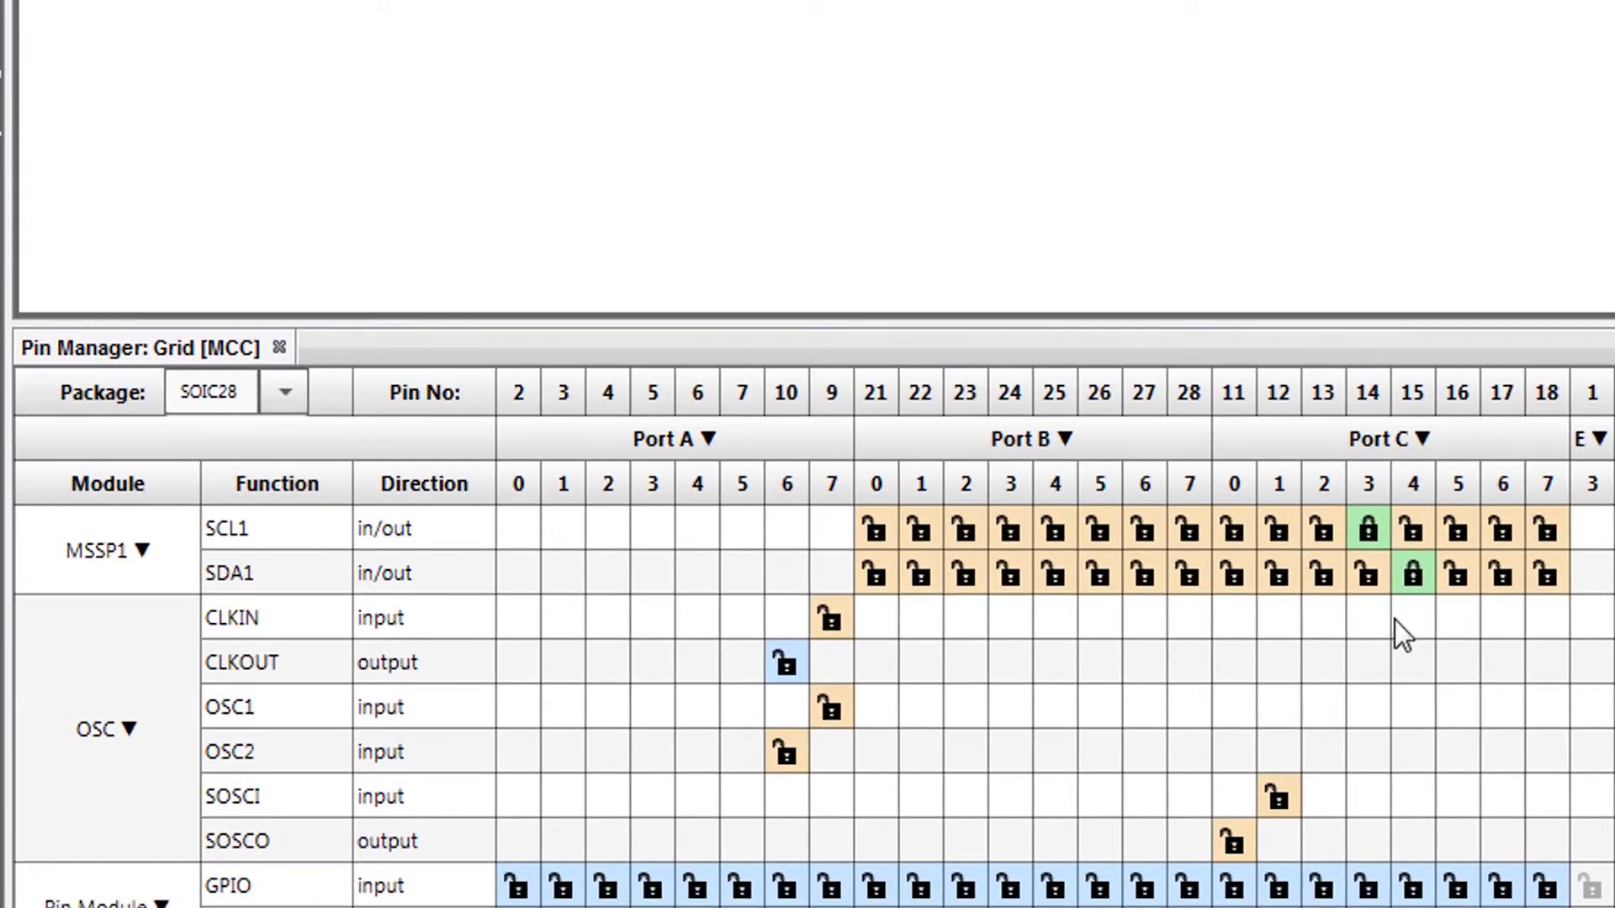
{"action": "left_click", "coordinate": [1323, 542]}
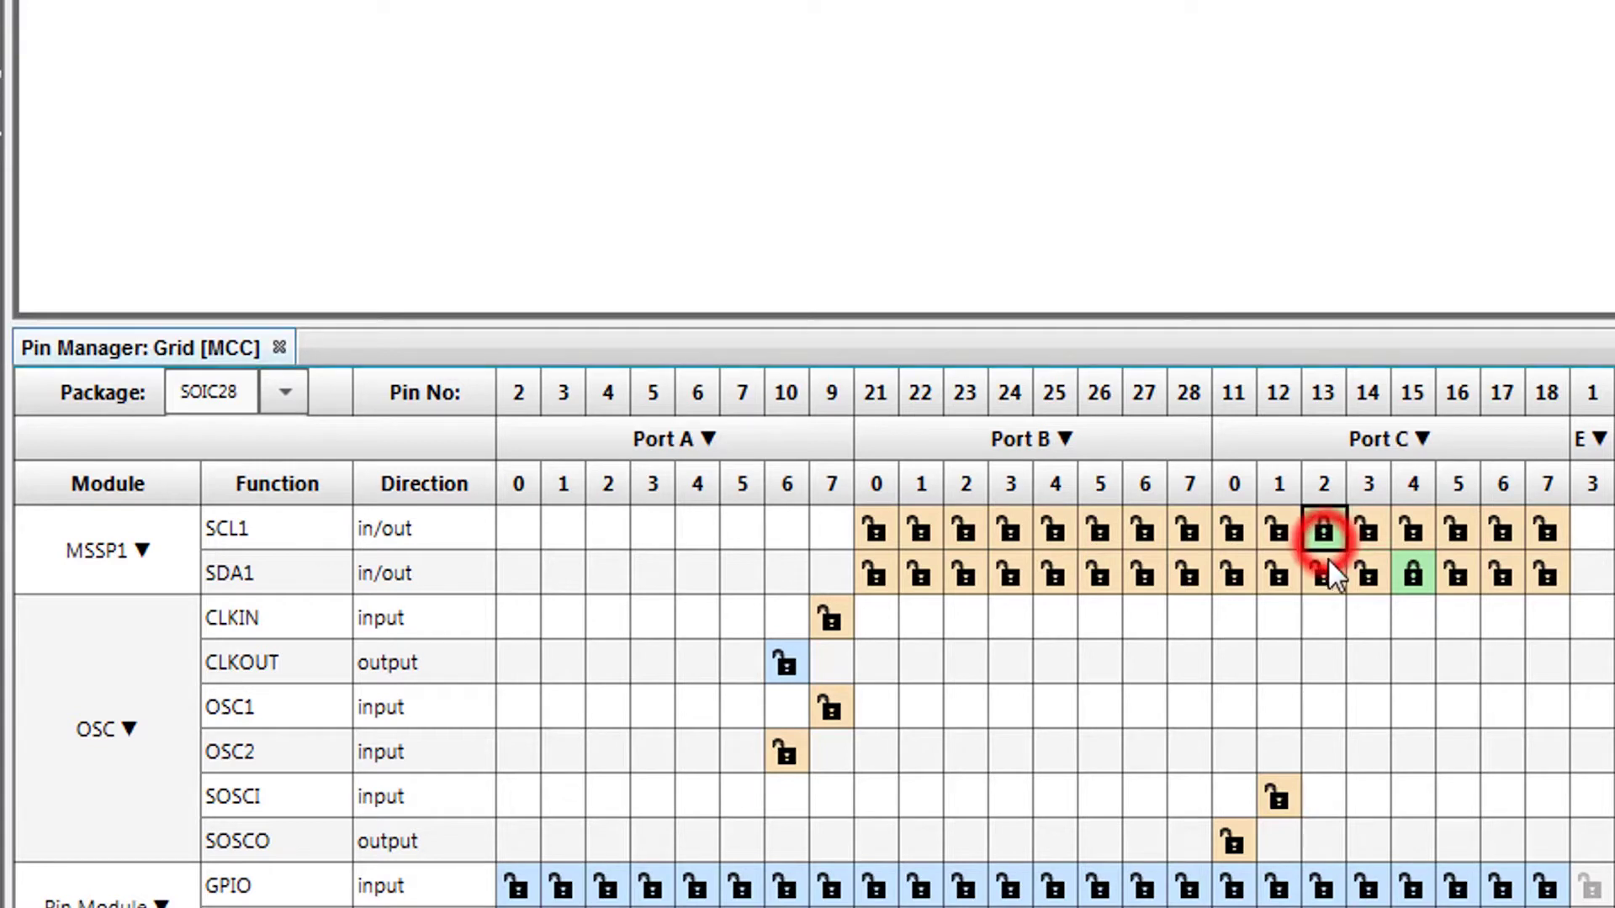
{"action": "left_click", "coordinate": [1368, 578]}
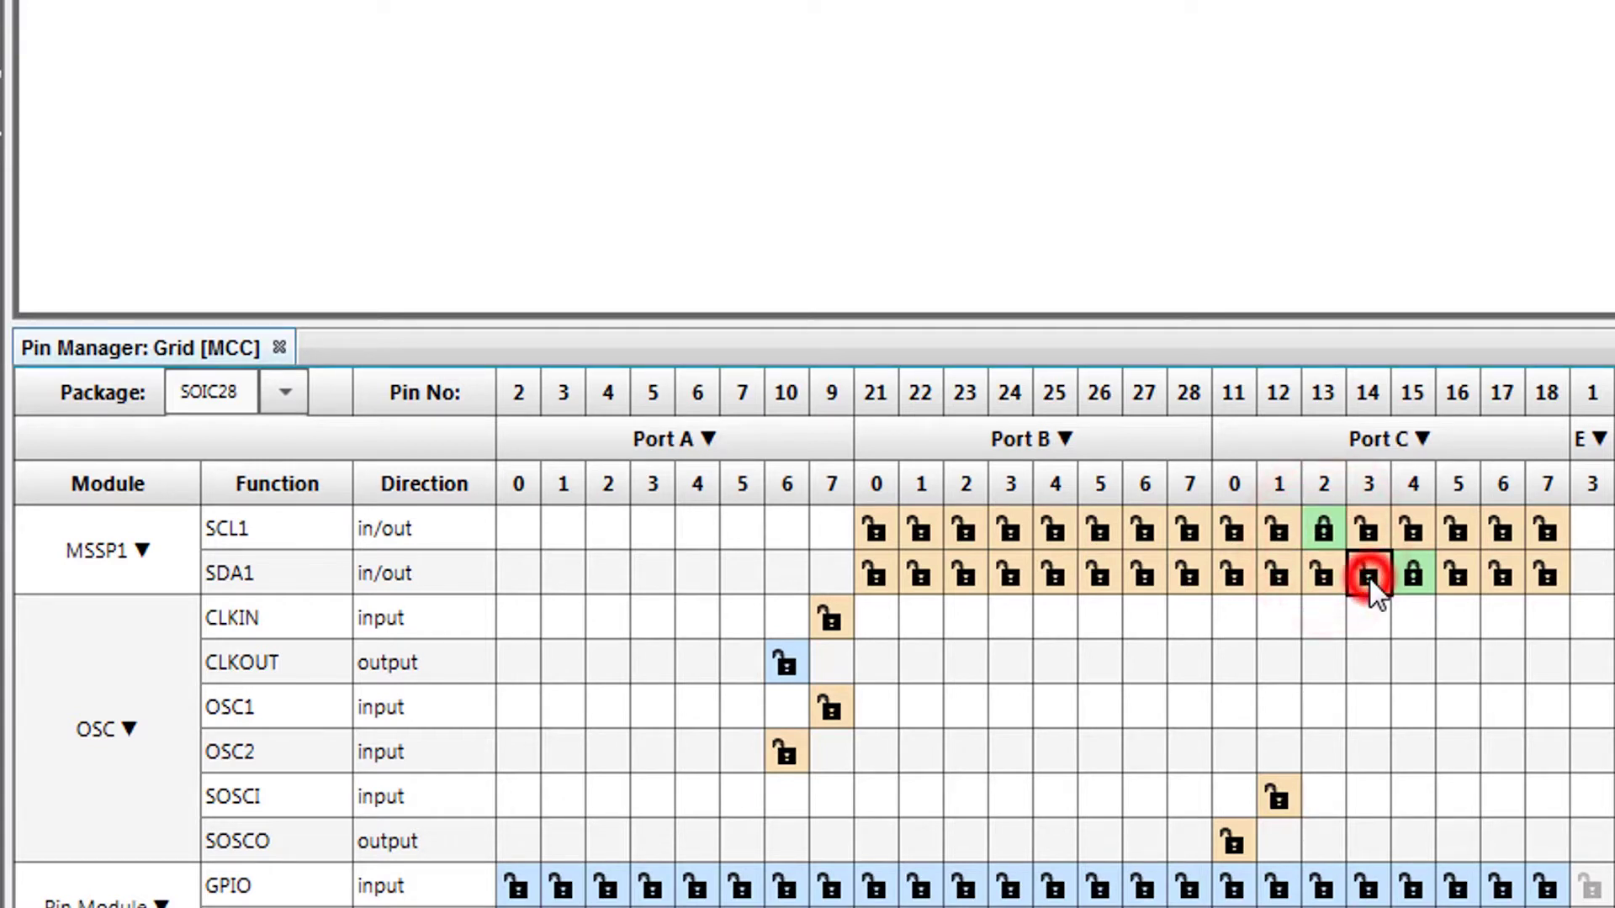
{"action": "left_click", "coordinate": [1418, 534]}
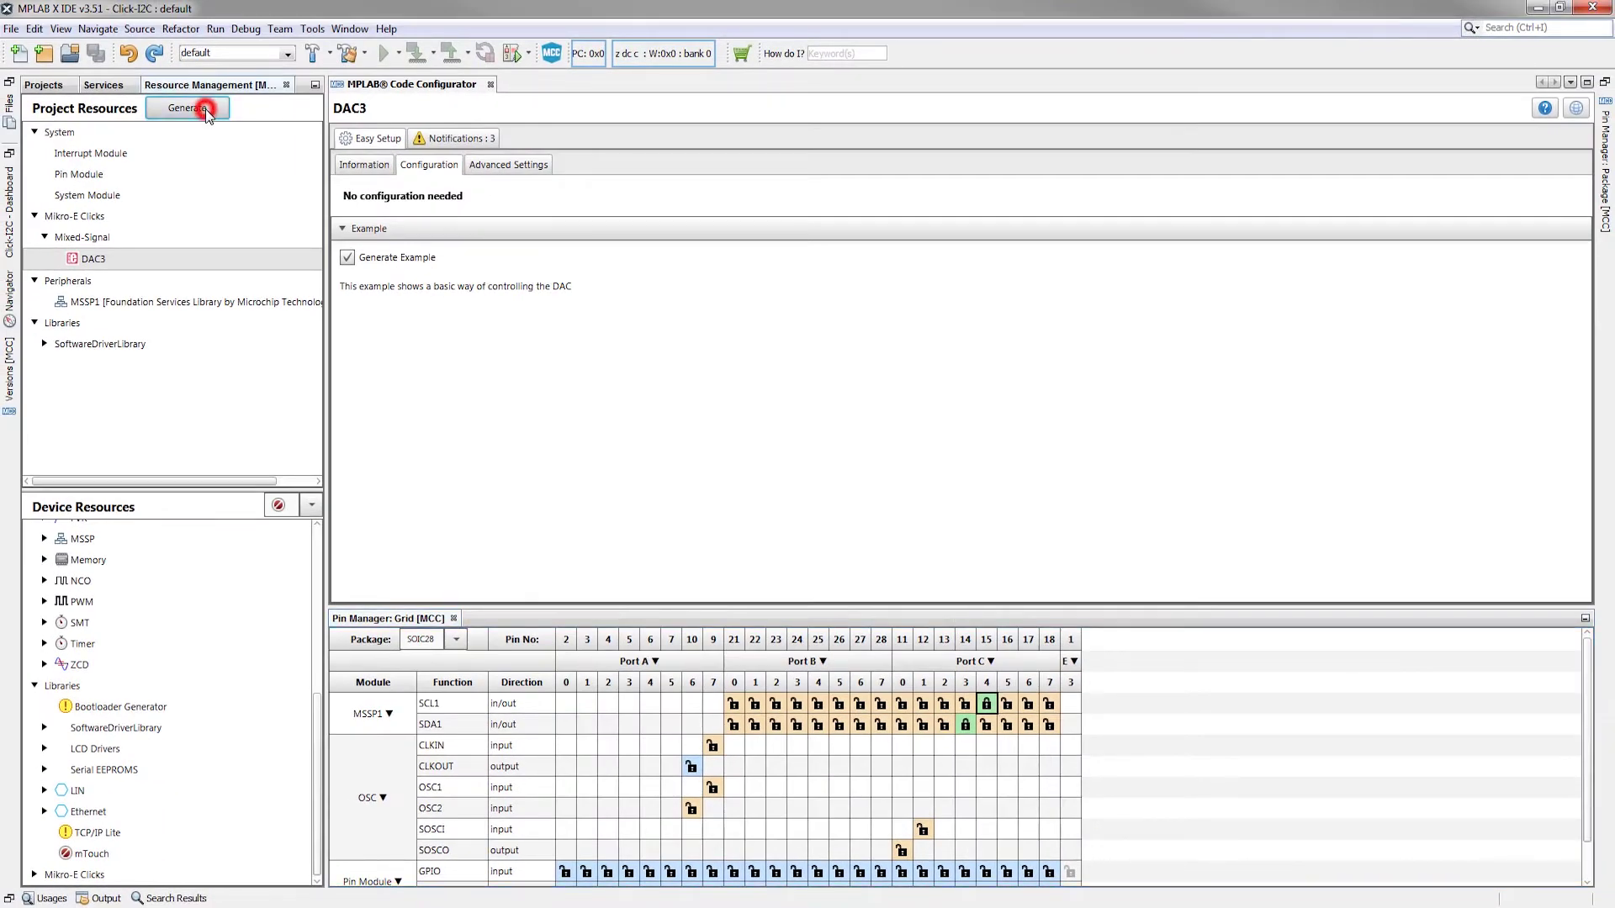
Generate the DAC3 and I2C driver code and save MyConfig.mc3
{"action": "left_click", "coordinate": [206, 109]}
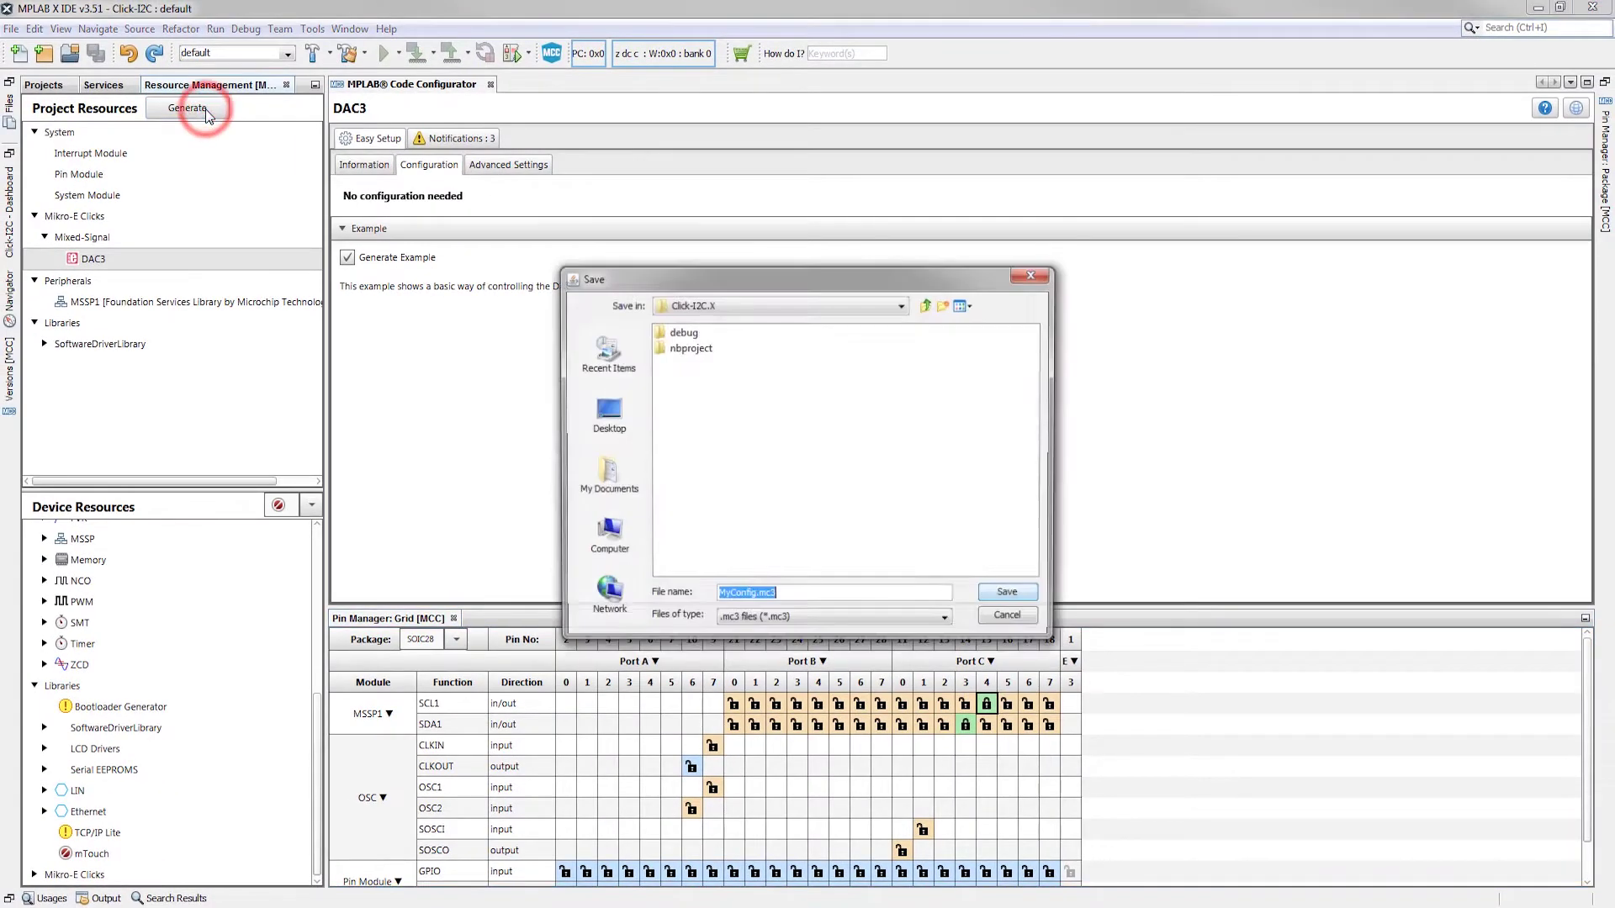
{"action": "left_click", "coordinate": [1011, 598]}
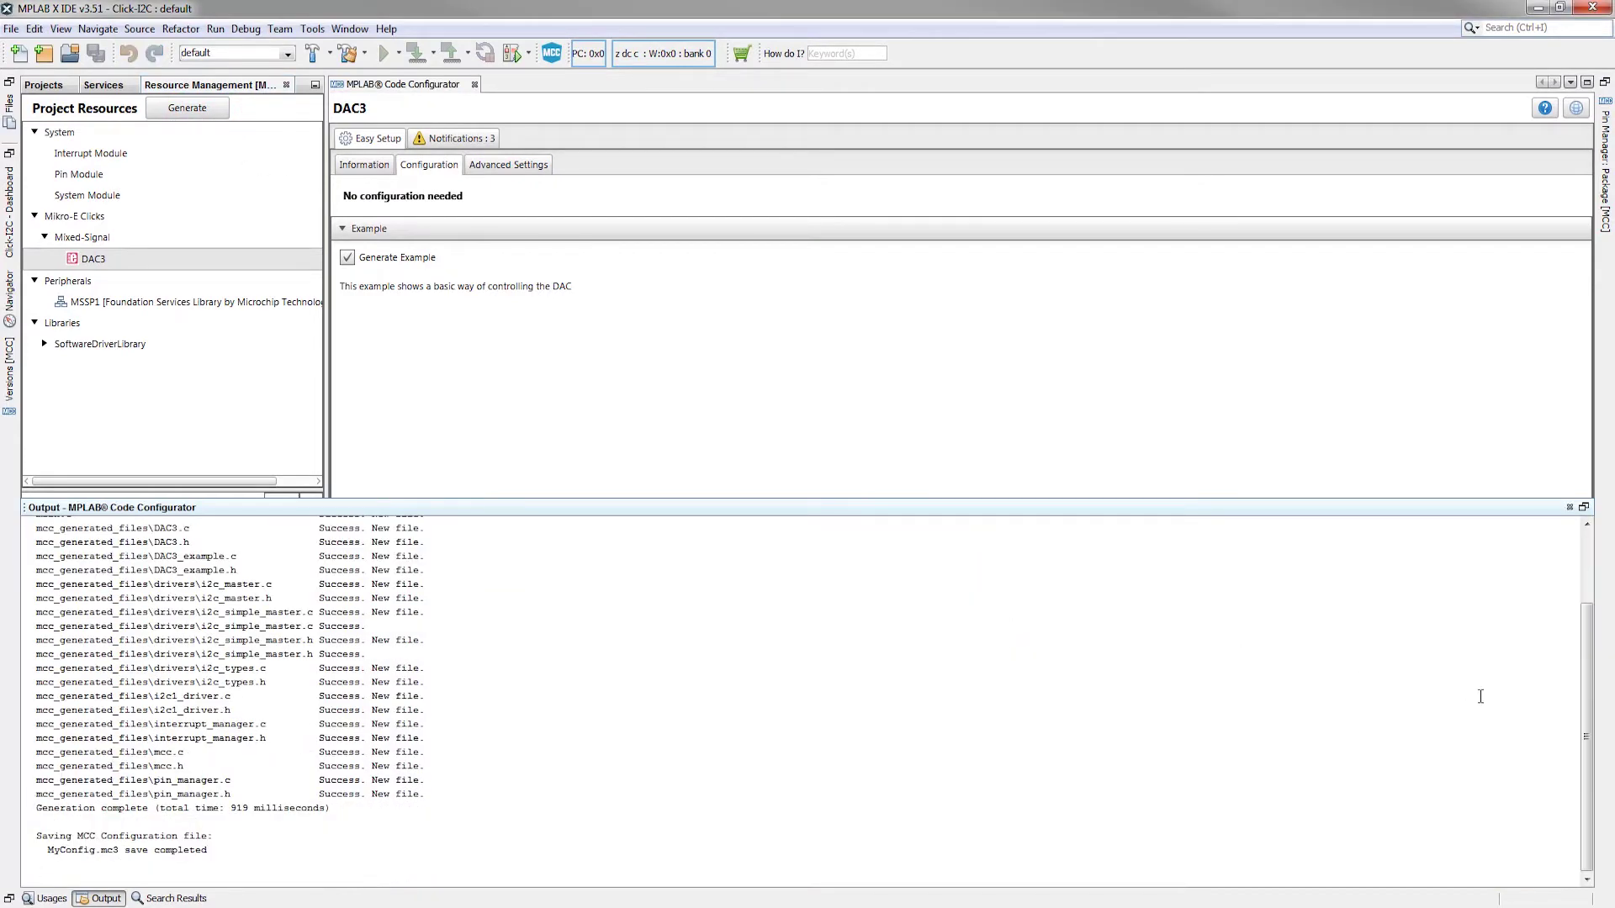
{"action": "left_click_drag", "start_coordinate": [1585, 700], "coordinate": [1585, 669]}
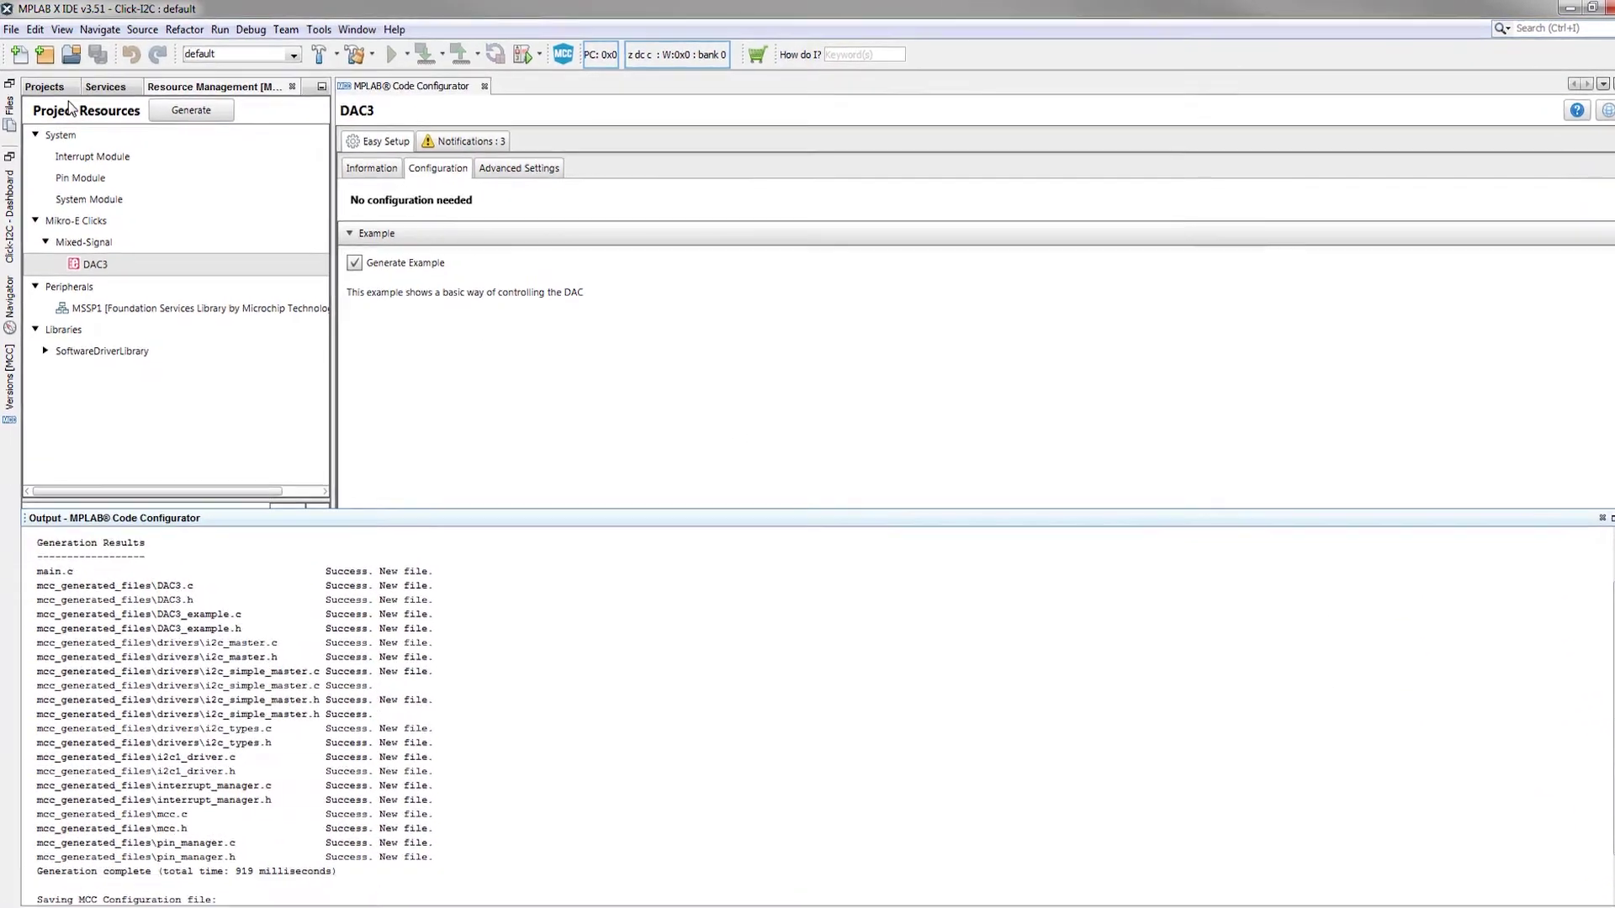
{"action": "left_click", "coordinate": [44, 85]}
Inspect the generated DAC3.h and DAC3_example.h headers, then open main.c
{"action": "left_click", "coordinate": [59, 156]}
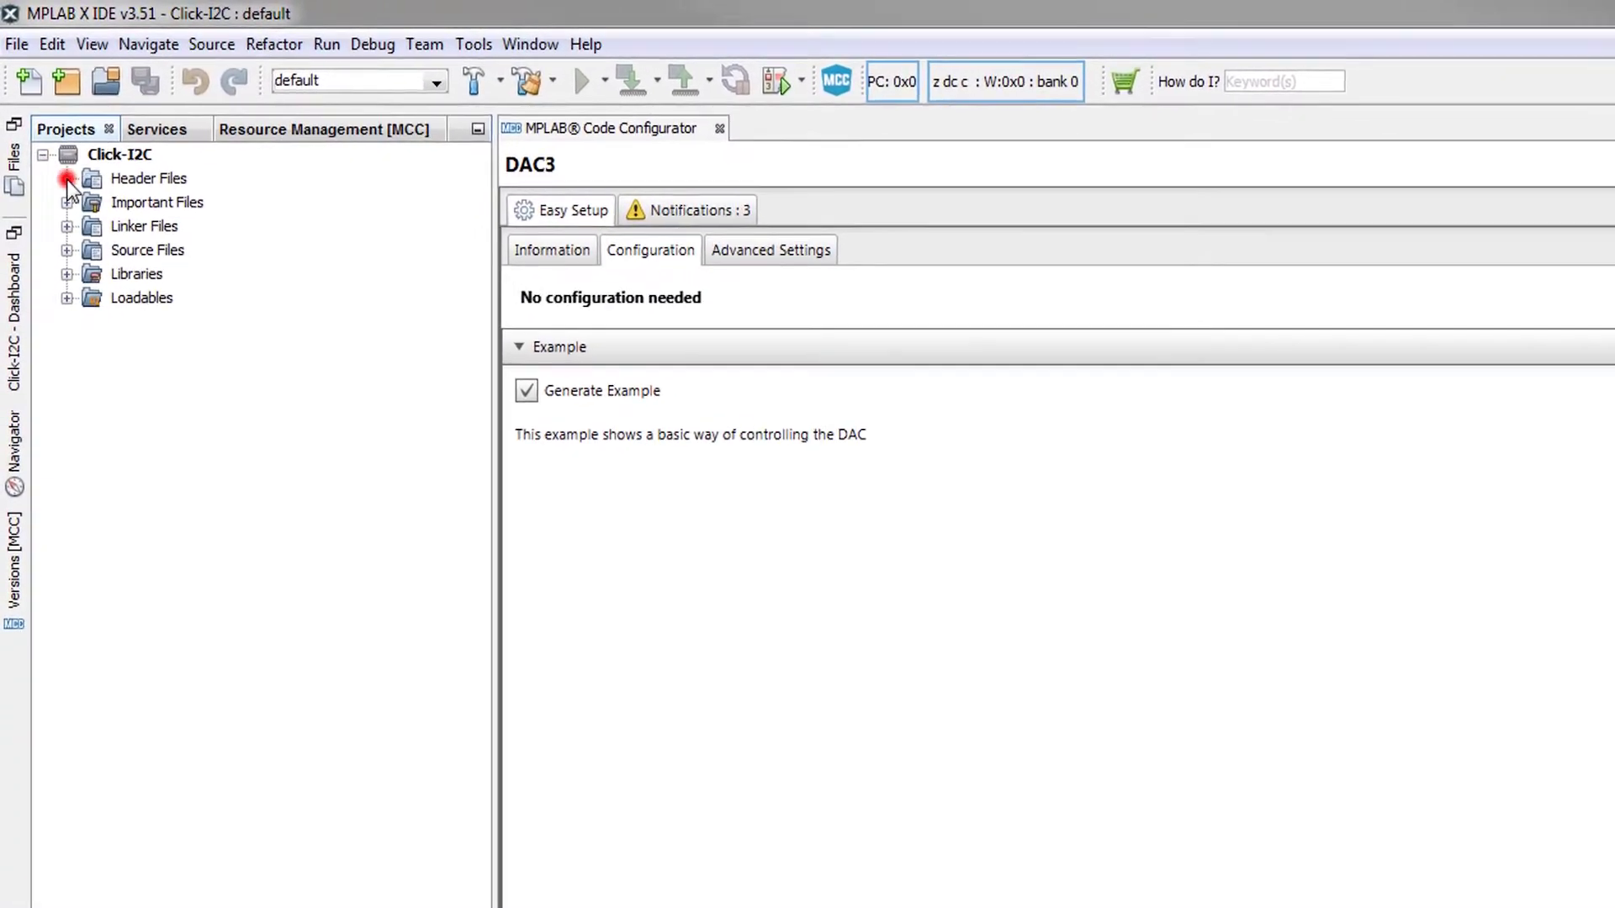
{"action": "left_click", "coordinate": [79, 177]}
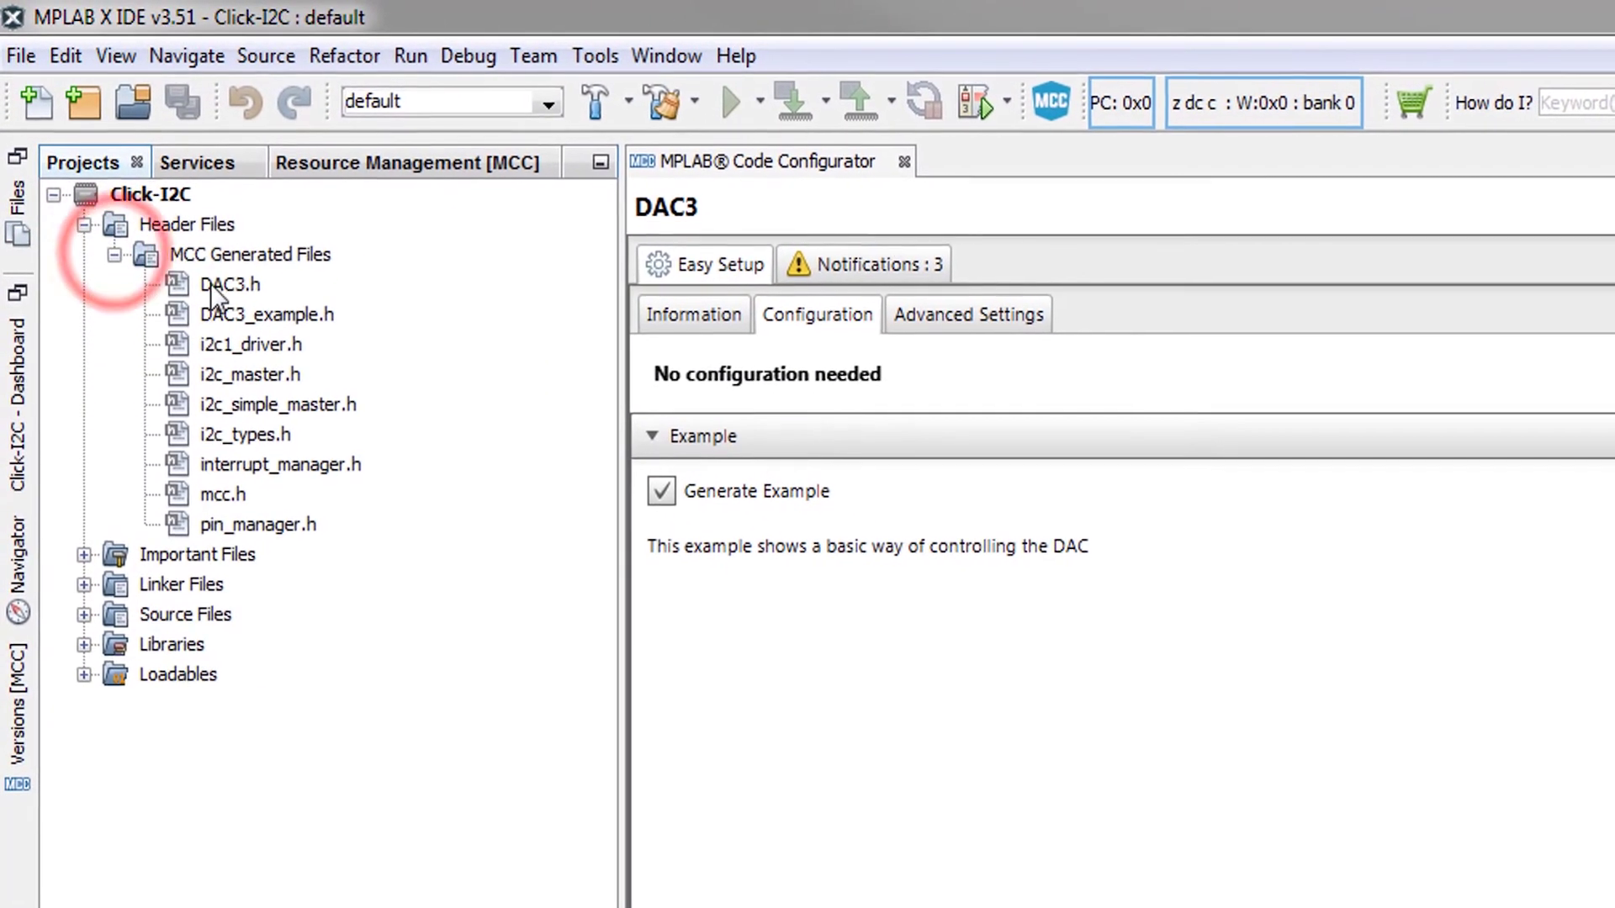
{"action": "left_click", "coordinate": [214, 280]}
{"action": "left_click", "coordinate": [301, 321]}
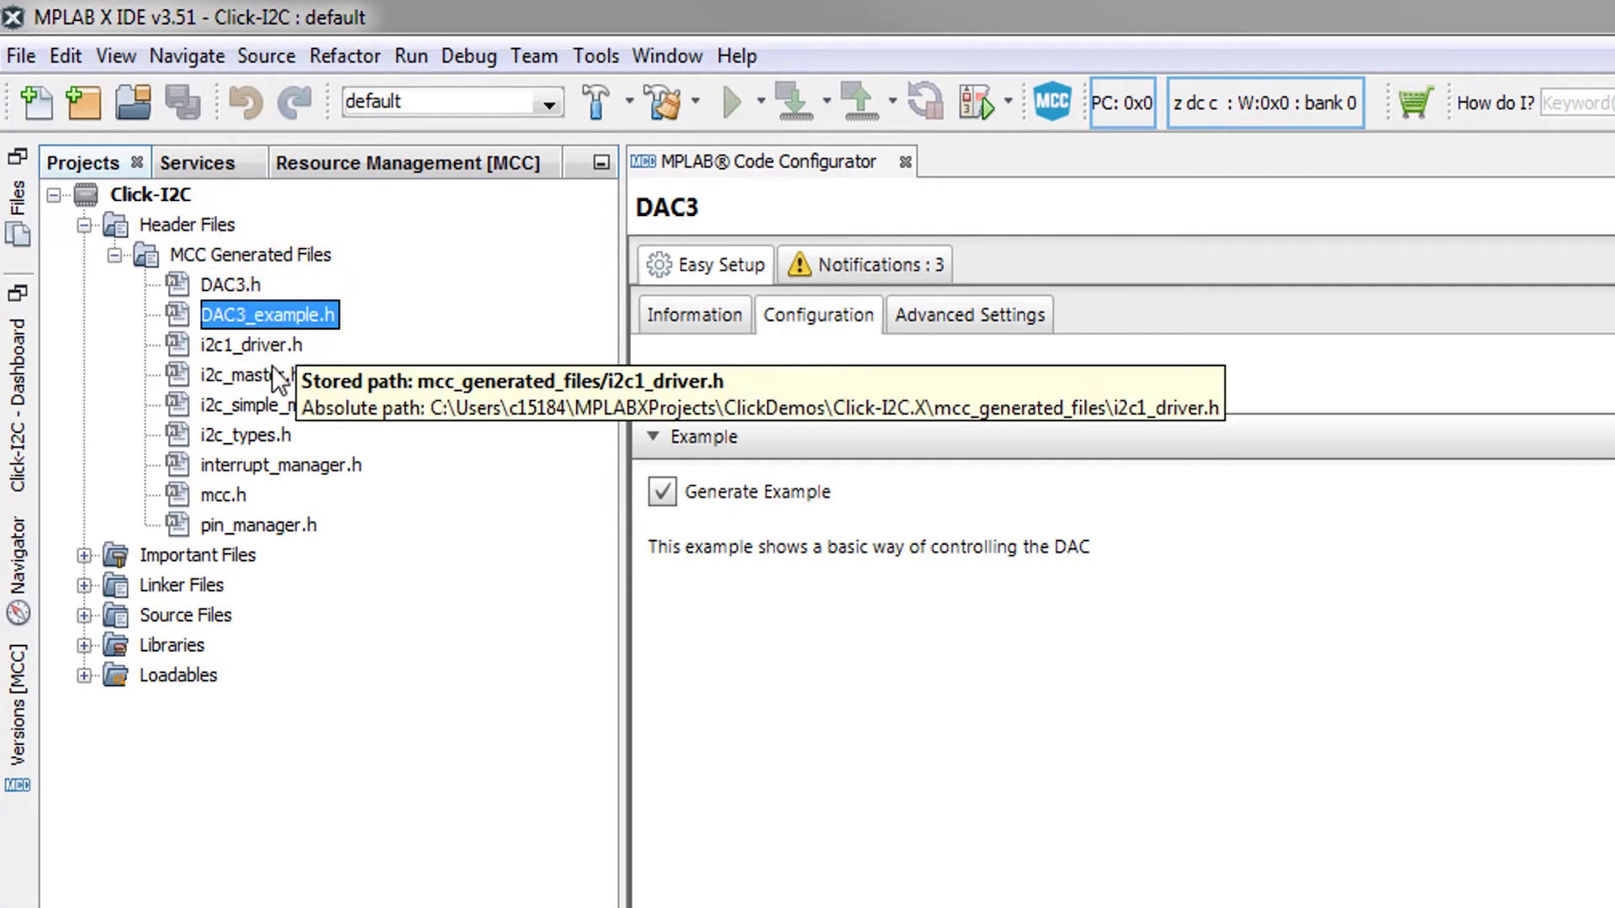
{"action": "left_click", "coordinate": [83, 614]}
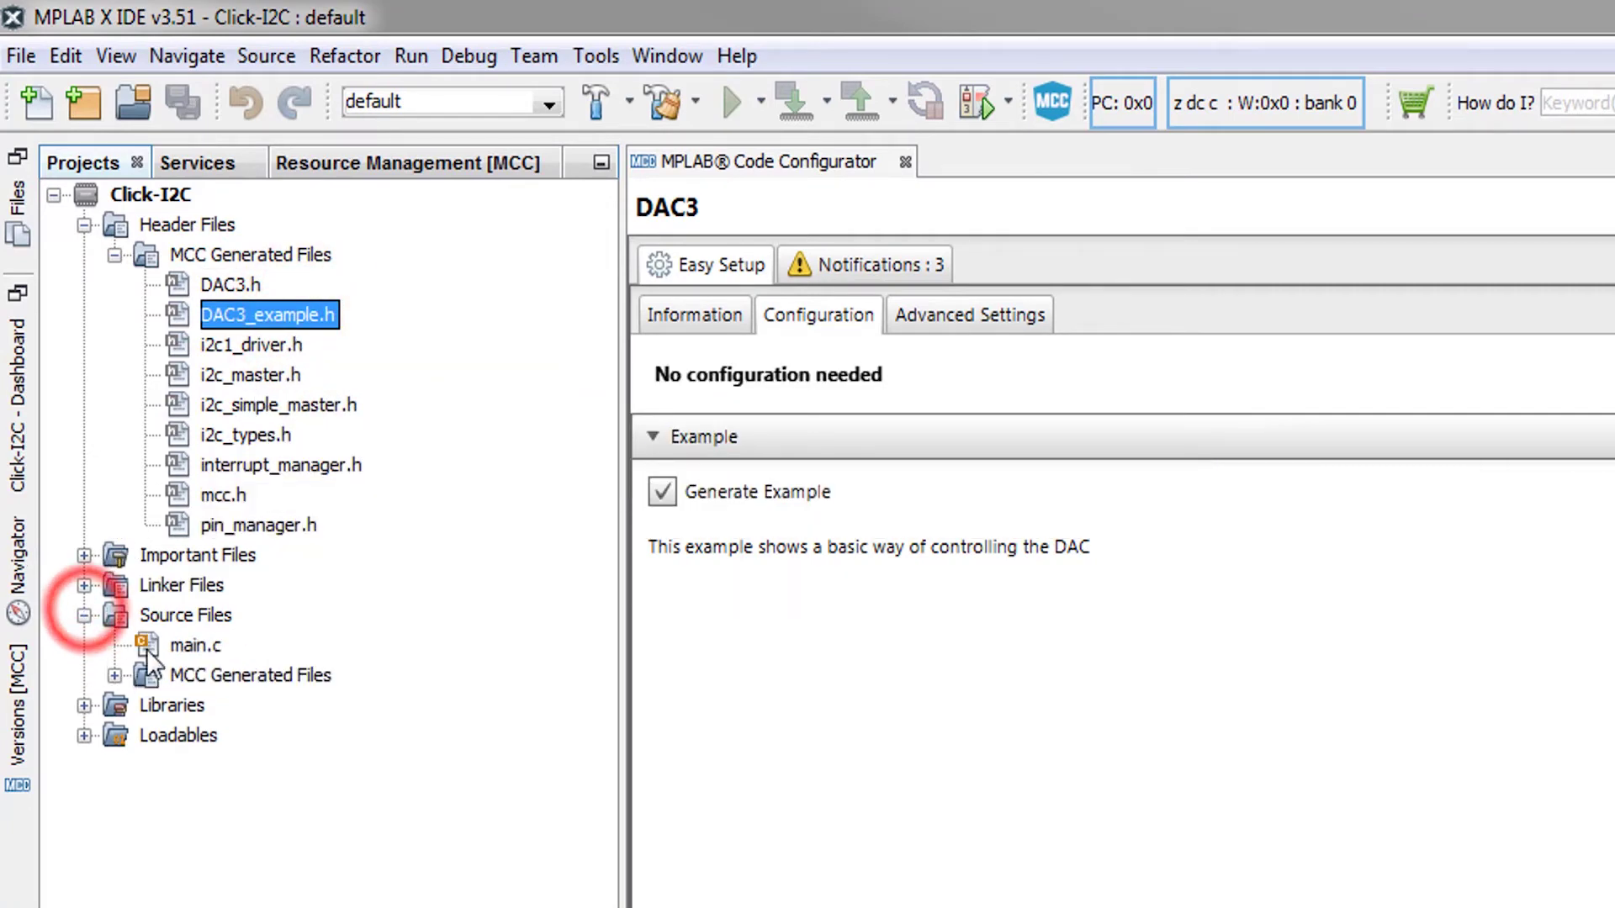
{"action": "double_click", "coordinate": [177, 644]}
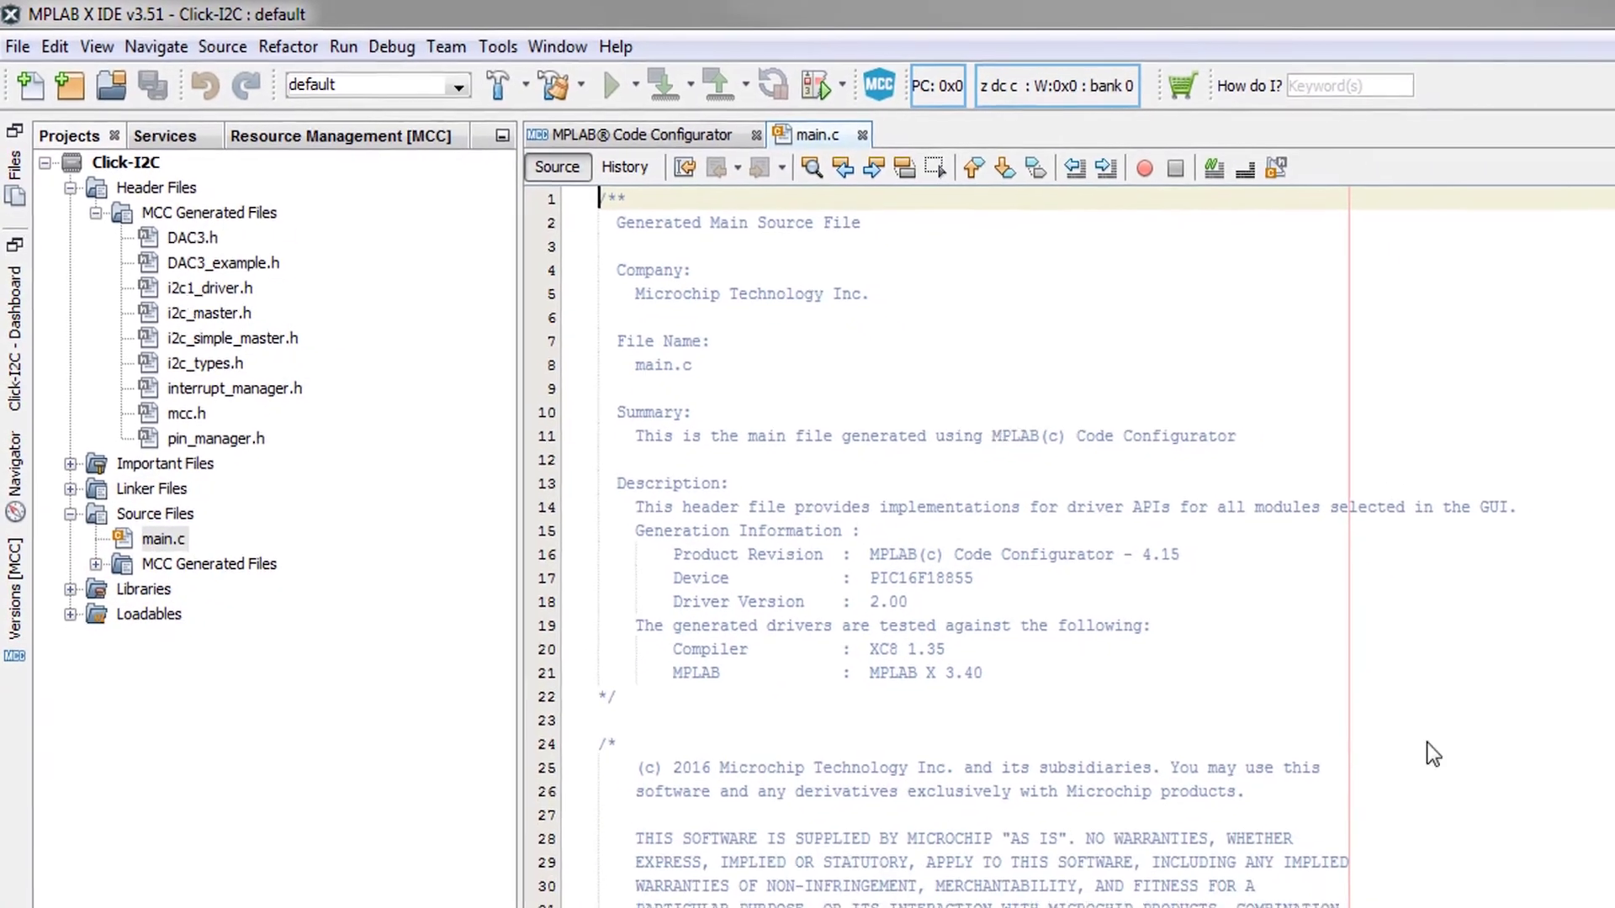
{"action": "scroll", "coordinate": [922, 518], "scroll_direction": "down", "scroll_amount": 4}
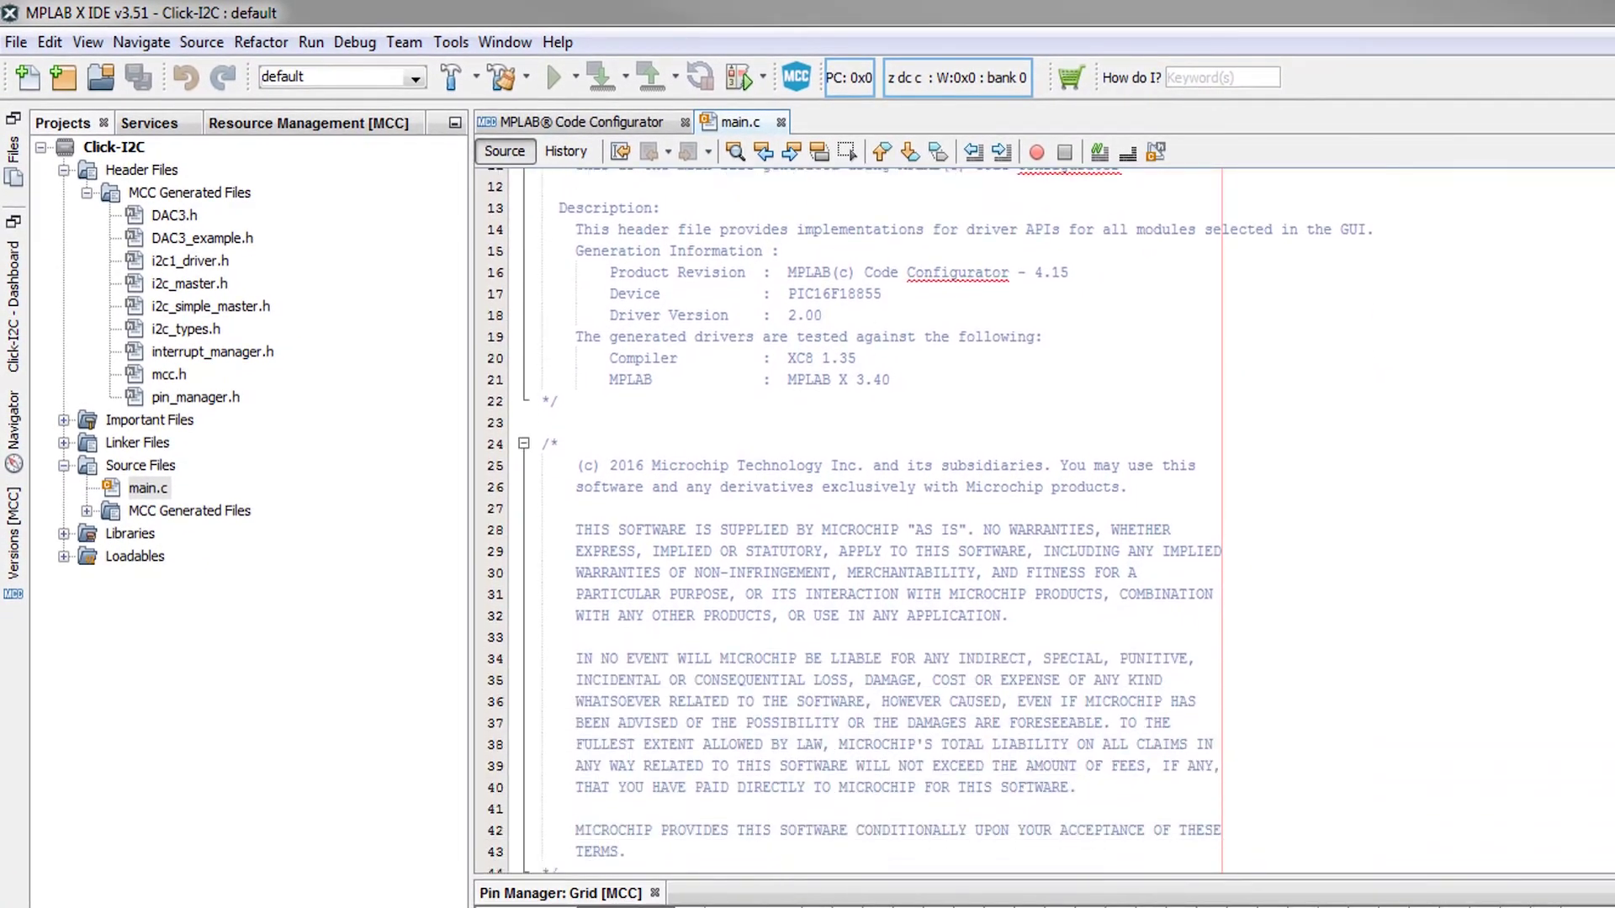
{"action": "scroll", "coordinate": [921, 517], "scroll_direction": "down", "scroll_amount": 5}
{"action": "scroll", "coordinate": [921, 517], "scroll_direction": "down", "scroll_amount": 1}
Add #include "mcc_generated_files/DAC3_example.h" below the mcc.h include
{"action": "left_click", "coordinate": [960, 509]}
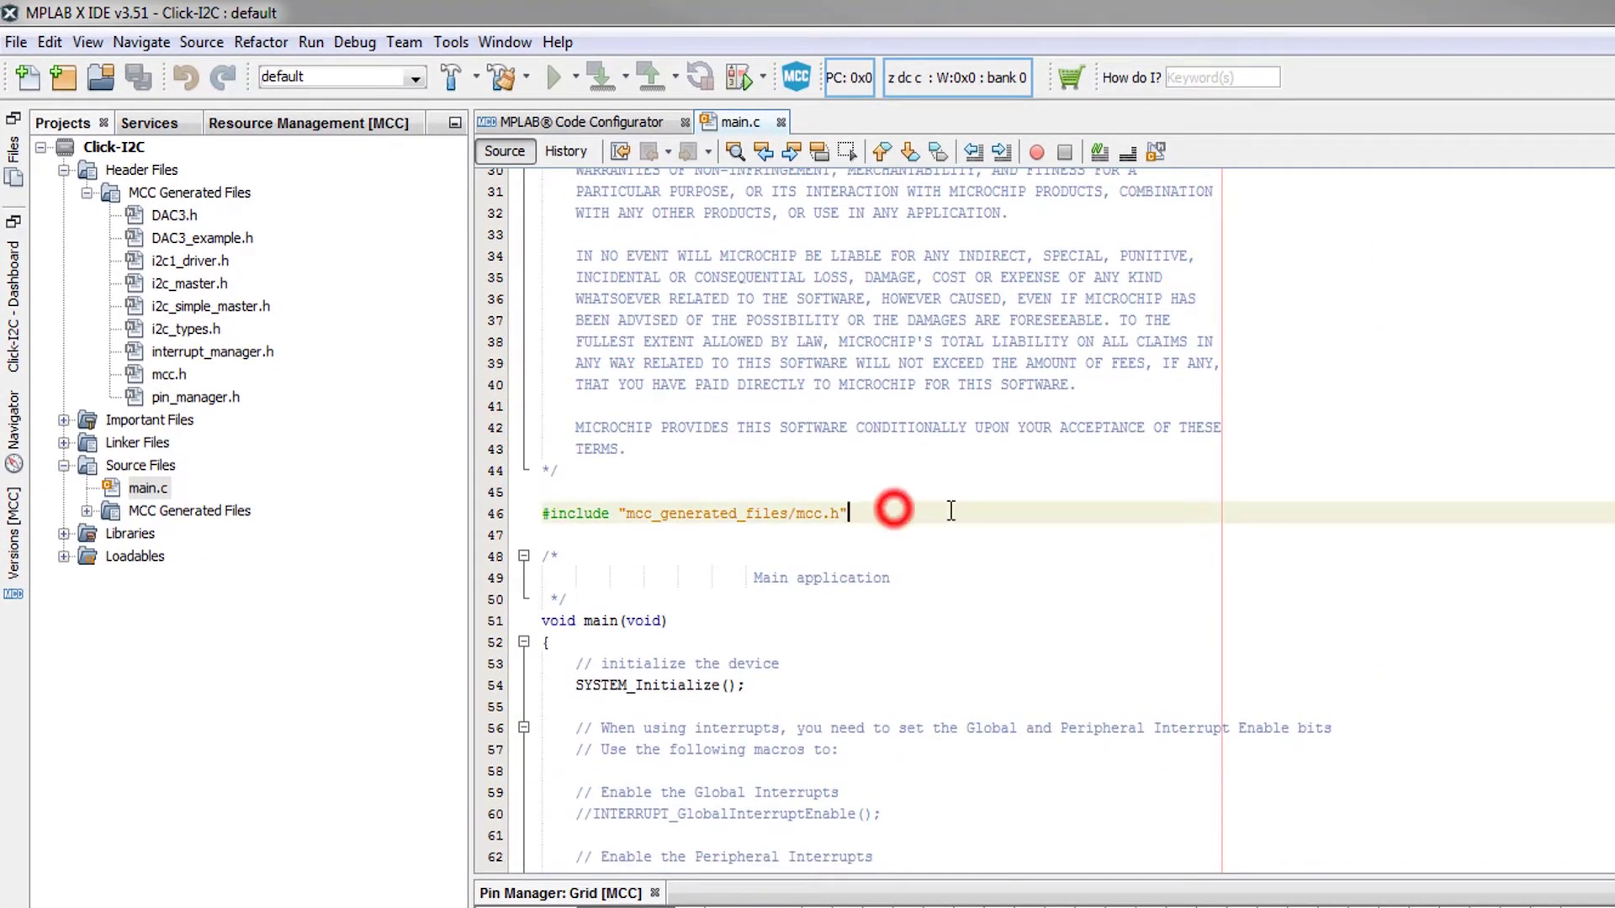
{"action": "key", "text": "Return"}
{"action": "type", "text": "#inc"}
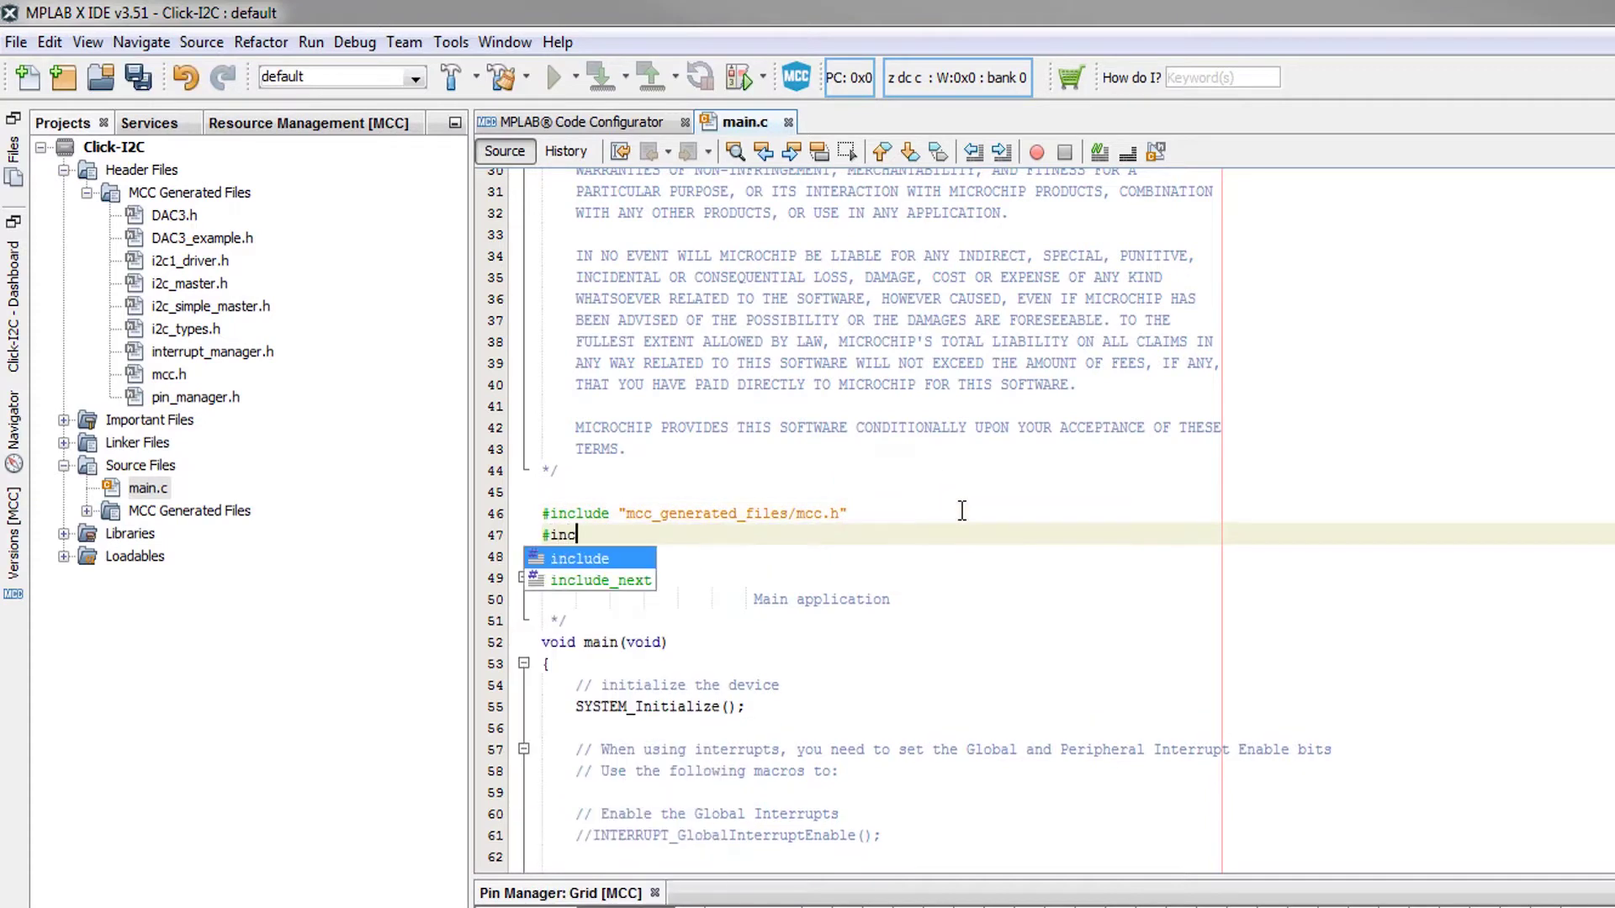
{"action": "type", "text": "lude \"mc"}
{"action": "key", "text": "Return"}
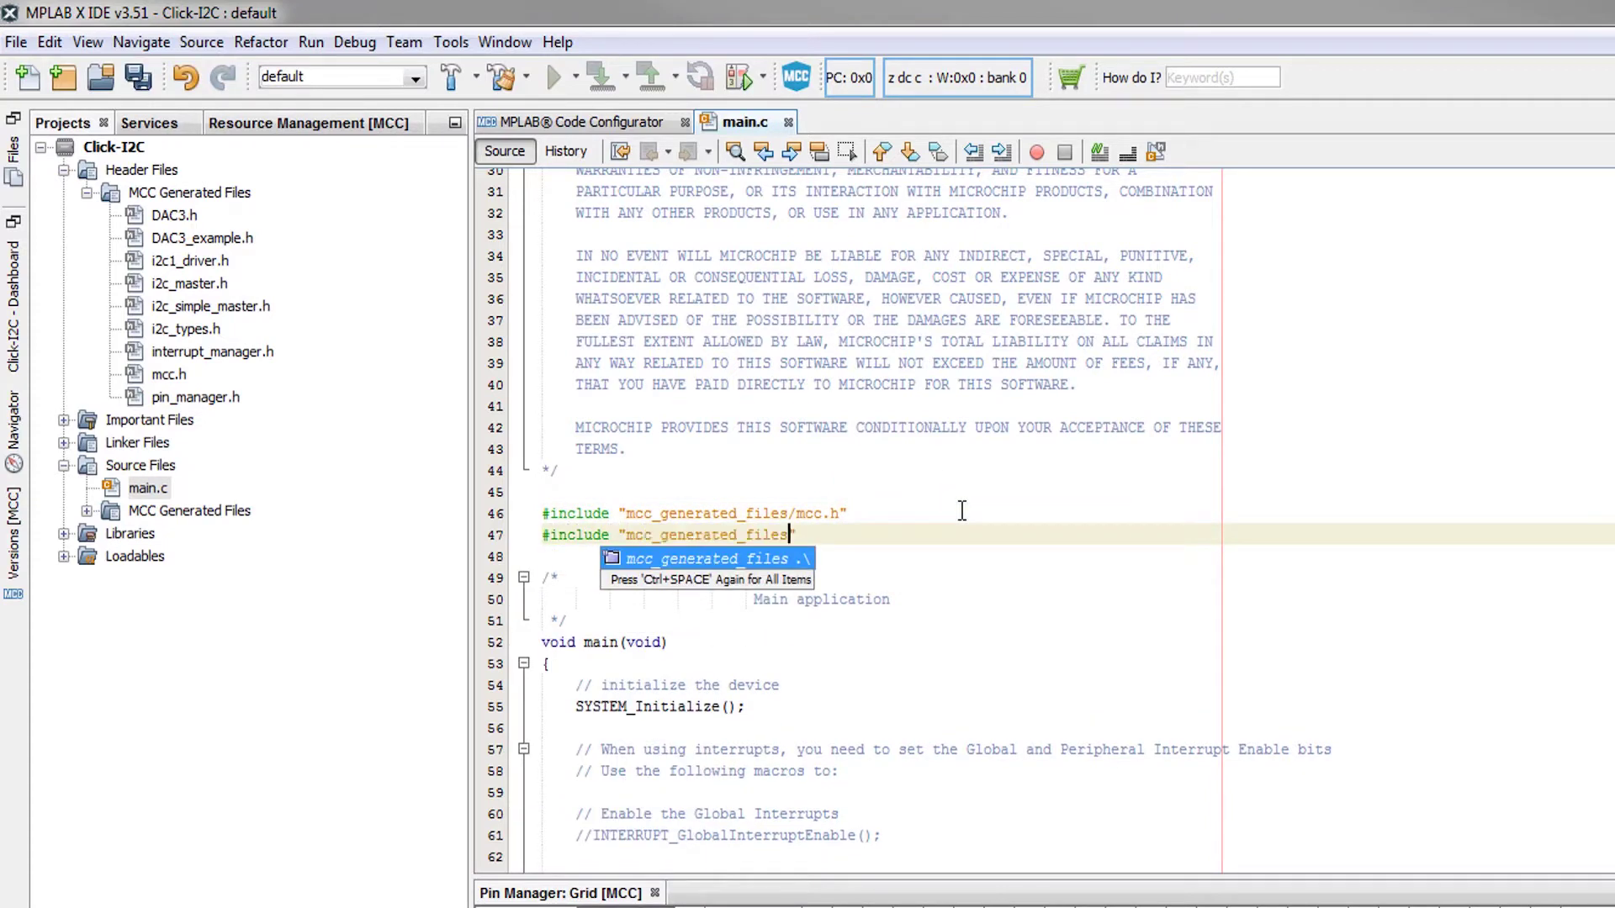
{"action": "key", "text": "Down"}
{"action": "key", "text": "Return"}
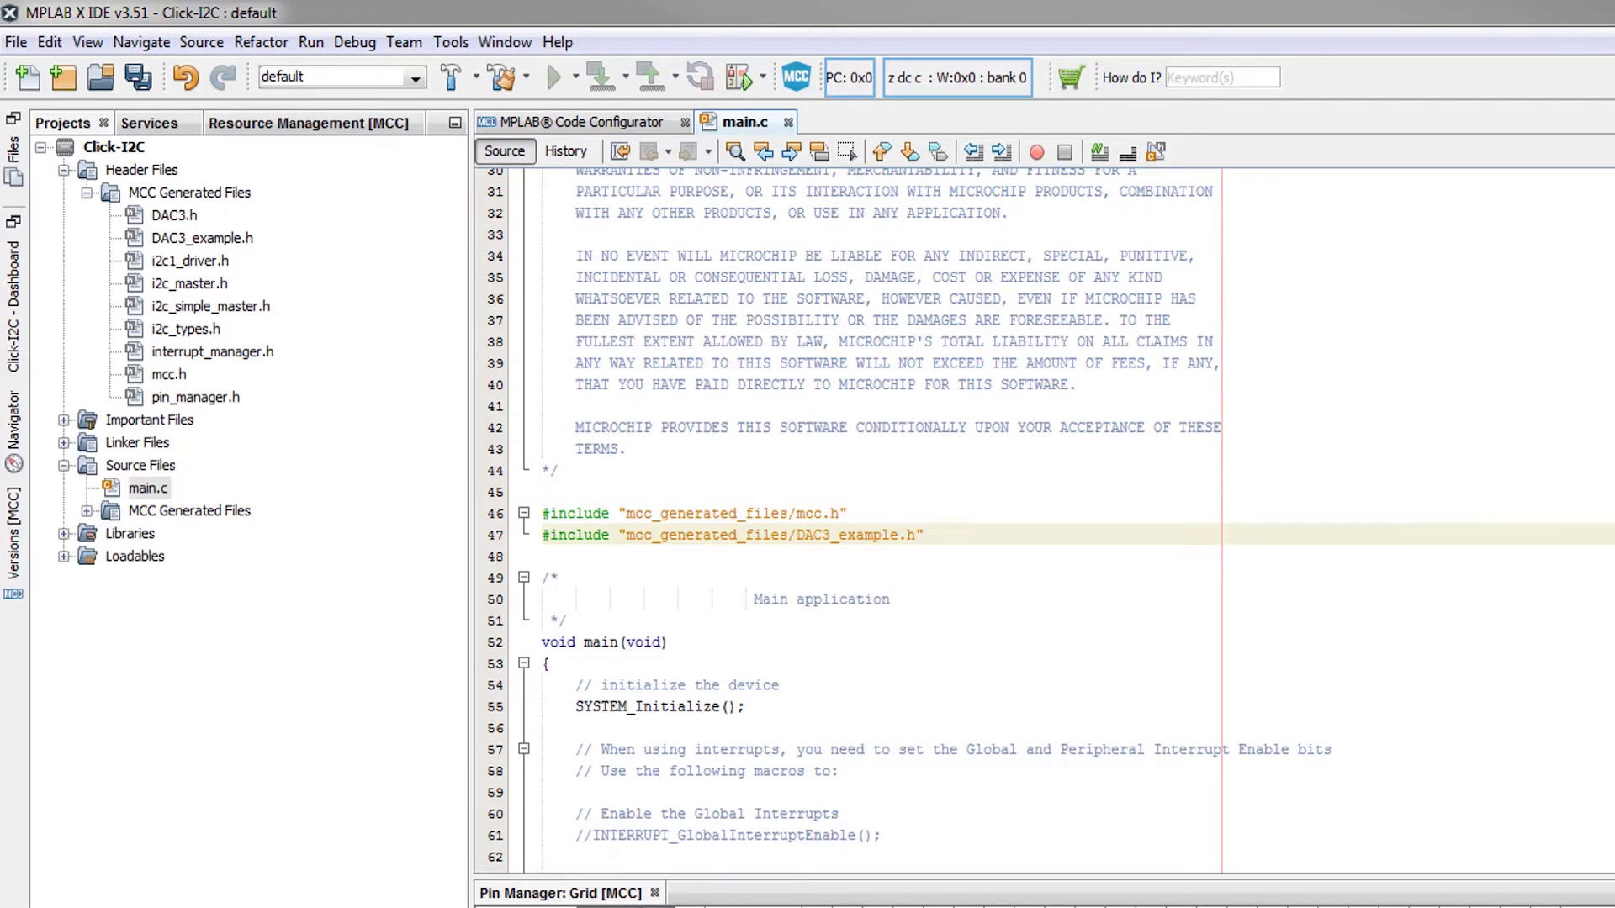
{"action": "scroll", "coordinate": [1280, 699], "scroll_direction": "down", "scroll_amount": 4}
{"action": "scroll", "coordinate": [1280, 698], "scroll_direction": "down", "scroll_amount": 2}
{"action": "scroll", "coordinate": [1280, 698], "scroll_direction": "down", "scroll_amount": 1}
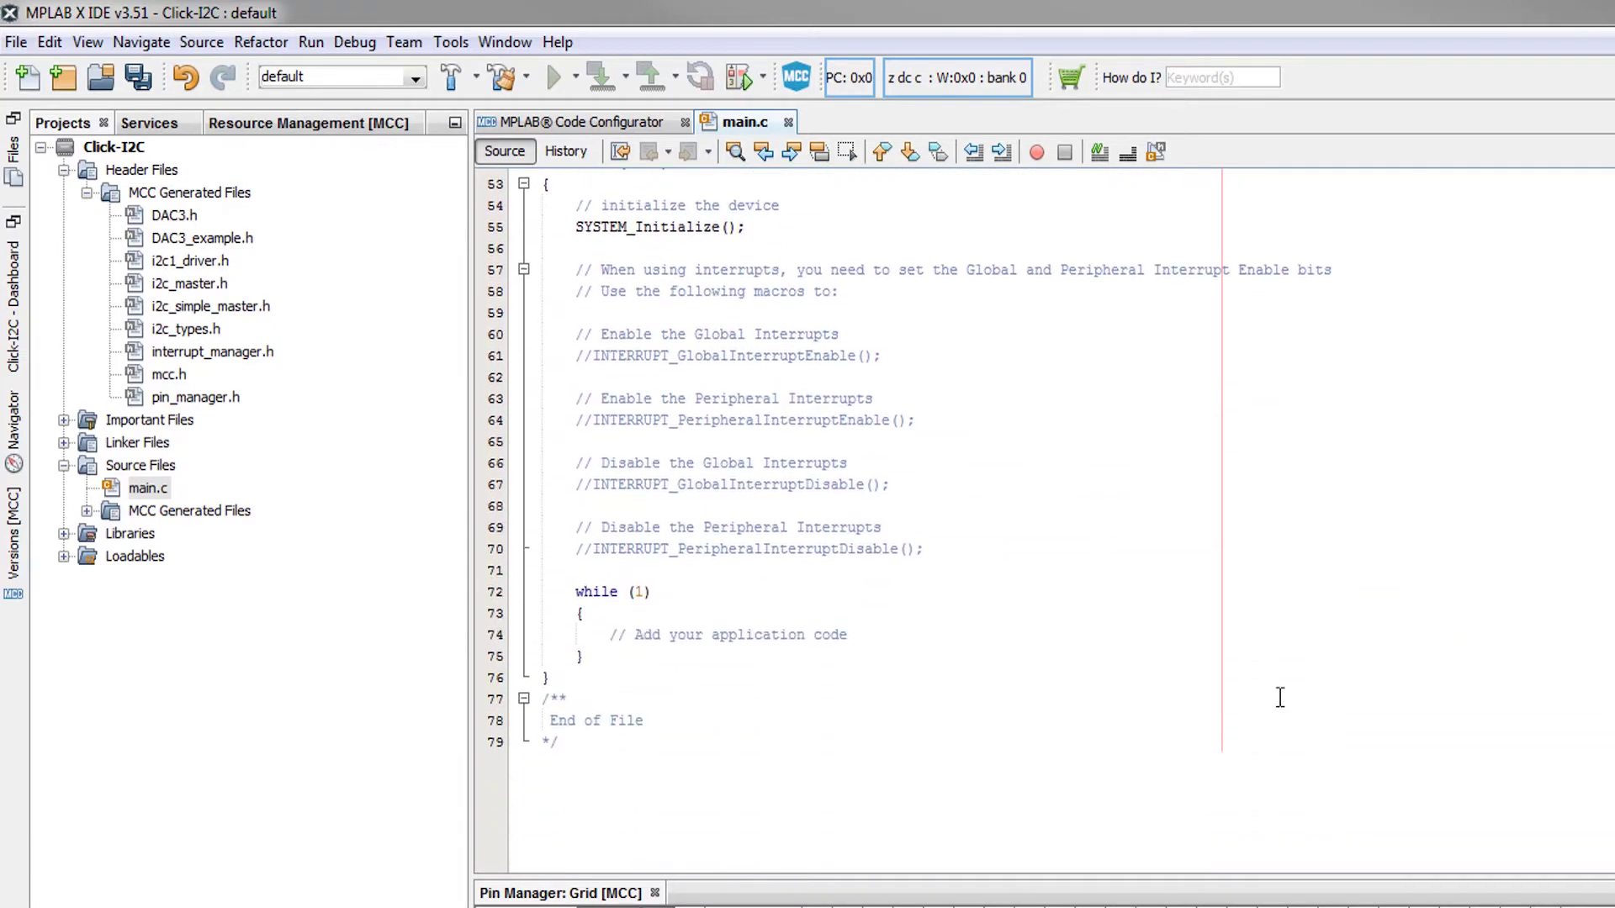
Insert a DAC3_example() call in the while loop and save main.c
{"action": "left_click", "coordinate": [1010, 641]}
{"action": "key", "text": "Return"}
{"action": "type", "text": "DAC3_"}
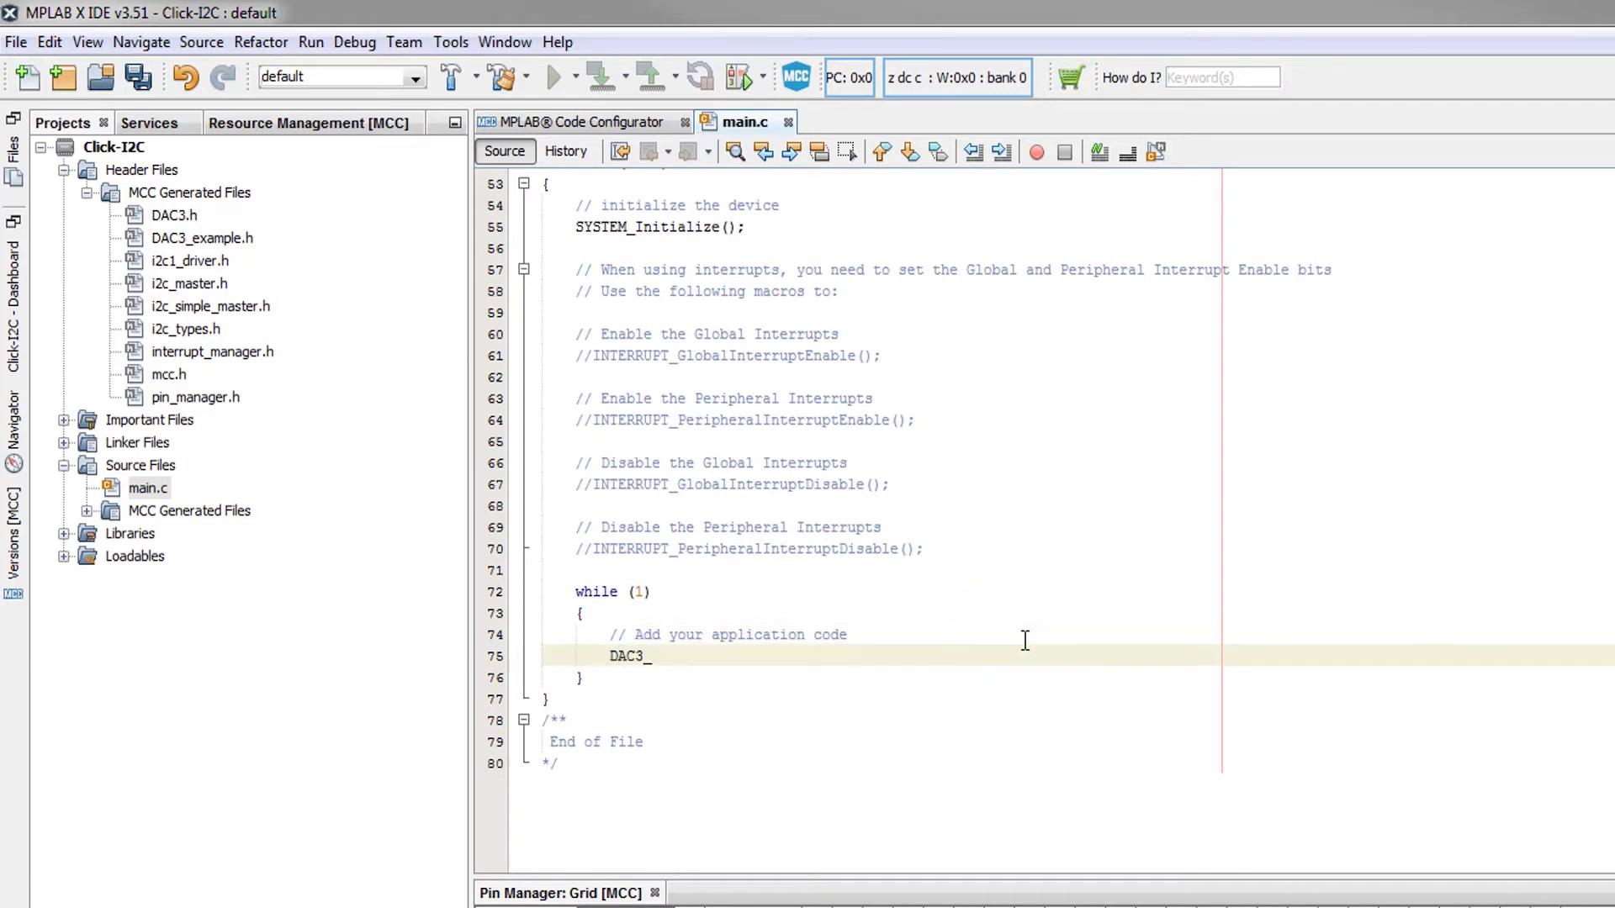
{"action": "key", "text": "ctrl+space"}
{"action": "key", "text": "Down"}
{"action": "key", "text": "Down"}
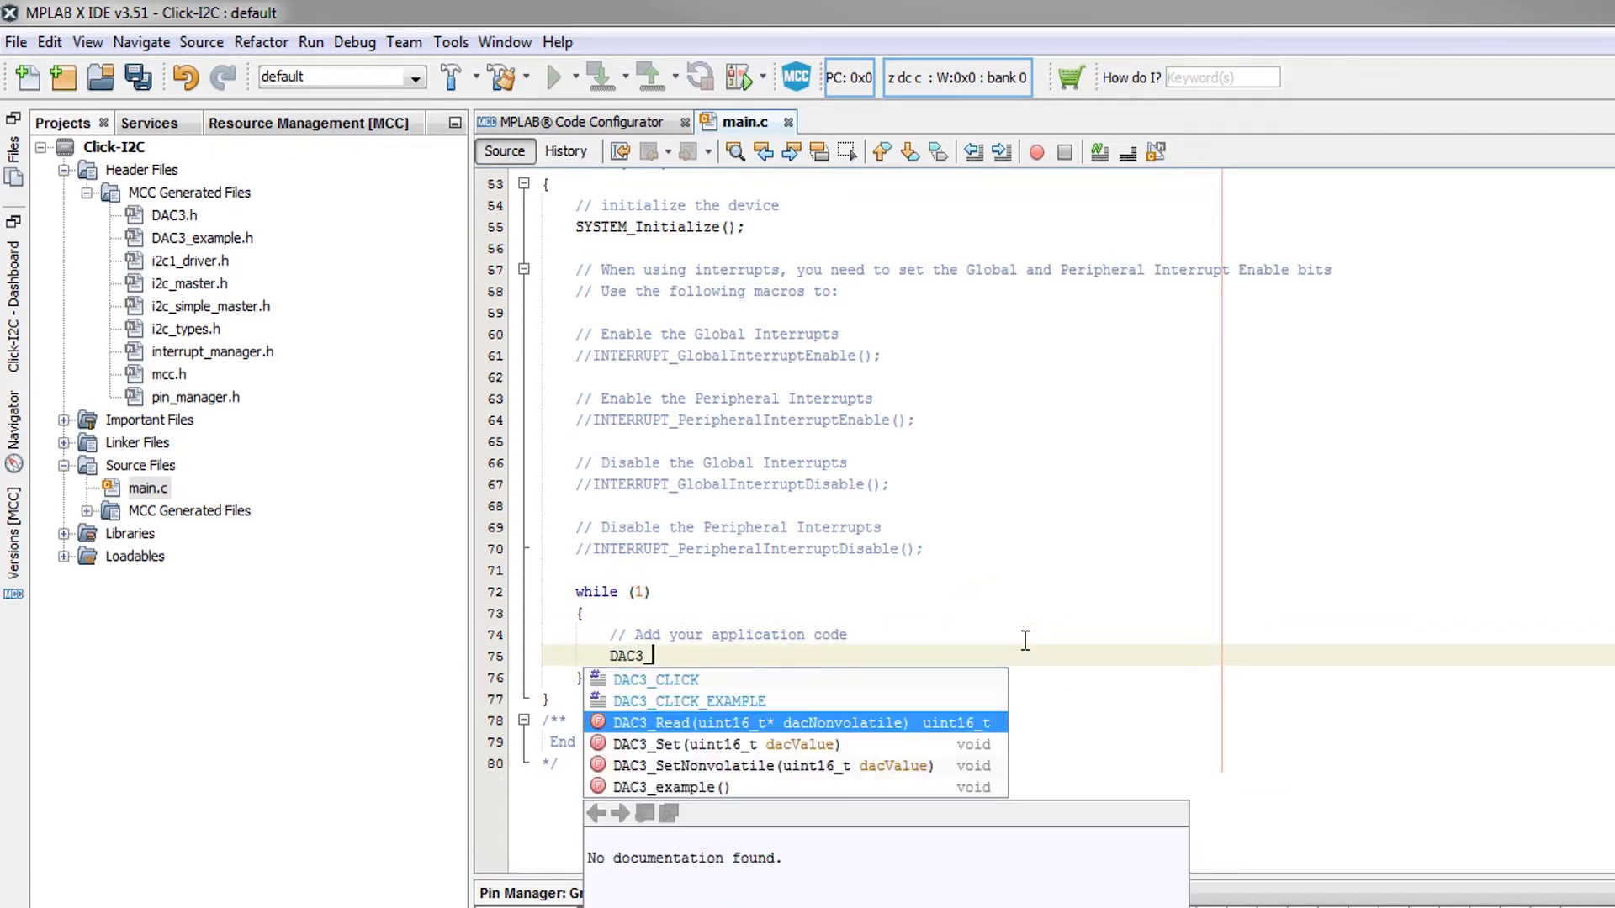
{"action": "key", "text": "Down"}
{"action": "key", "text": "Down"}
{"action": "key", "text": "Down"}
{"action": "key", "text": "Return"}
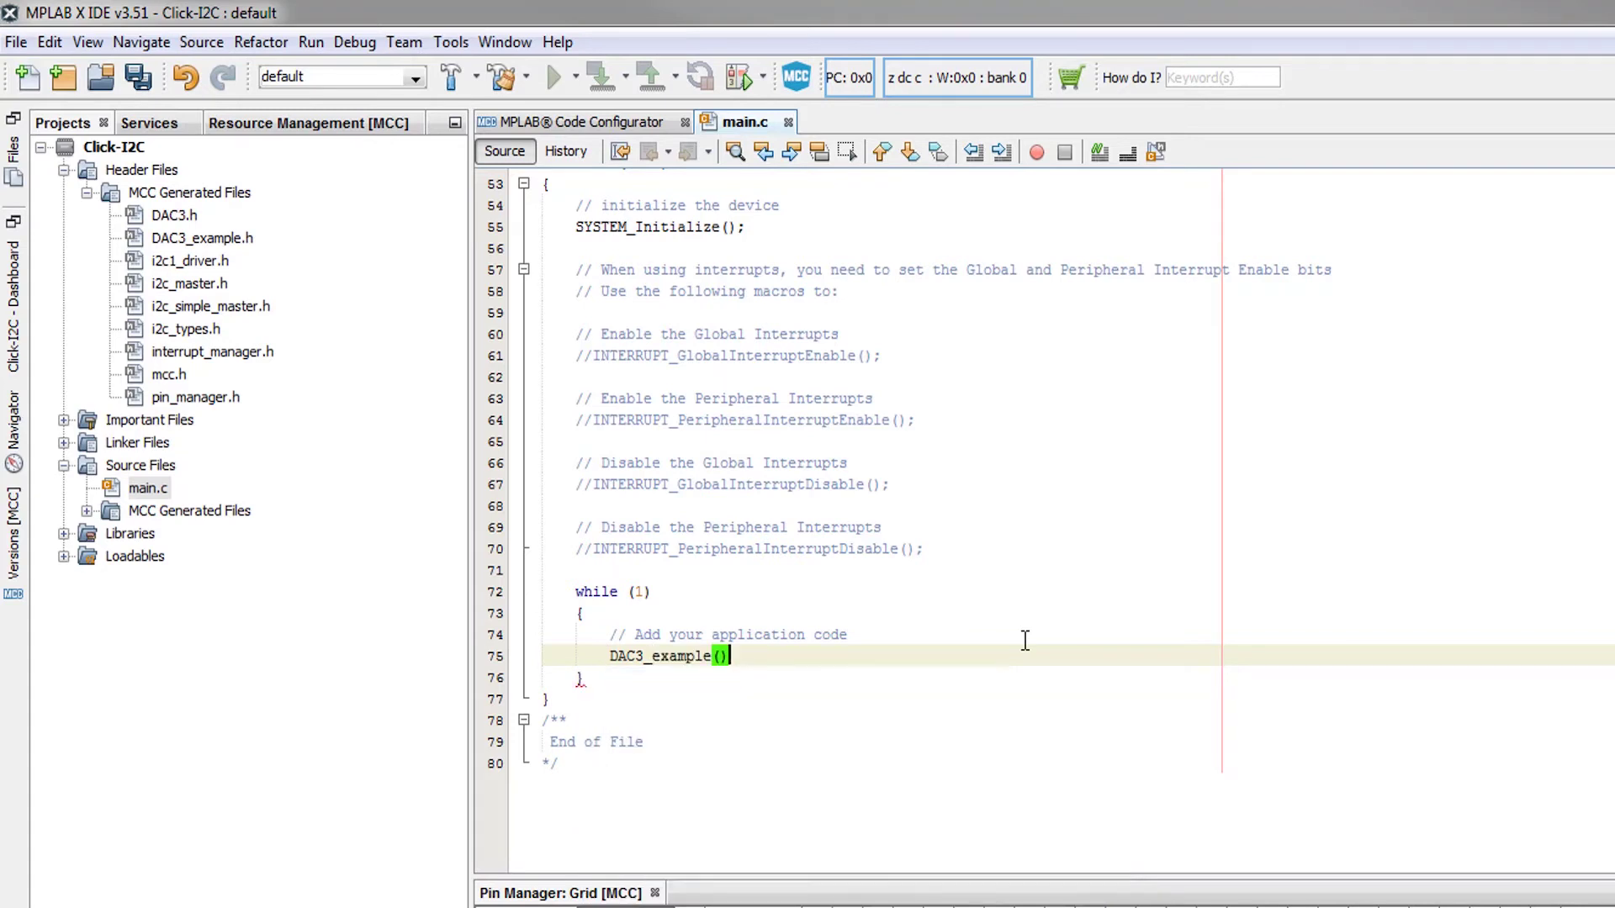
{"action": "type", "text": ";"}
{"action": "key", "text": "ctrl+s"}
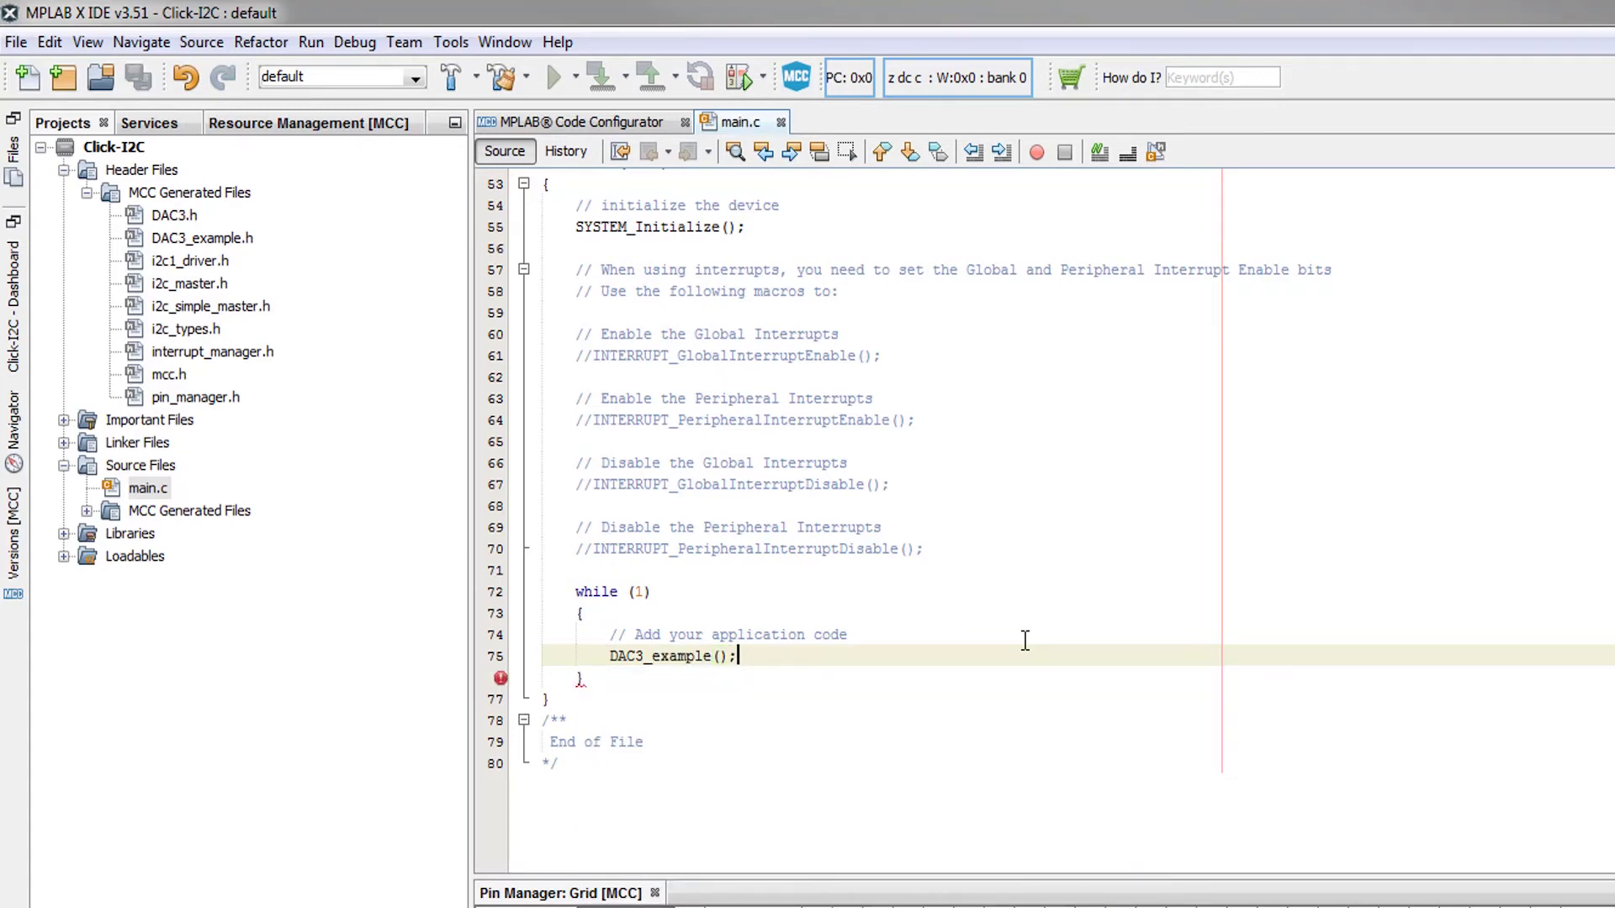
Open DAC3_example.c from MCC Generated Files to review the example voltage routine
{"action": "left_click", "coordinate": [85, 511]}
{"action": "left_click", "coordinate": [176, 555]}
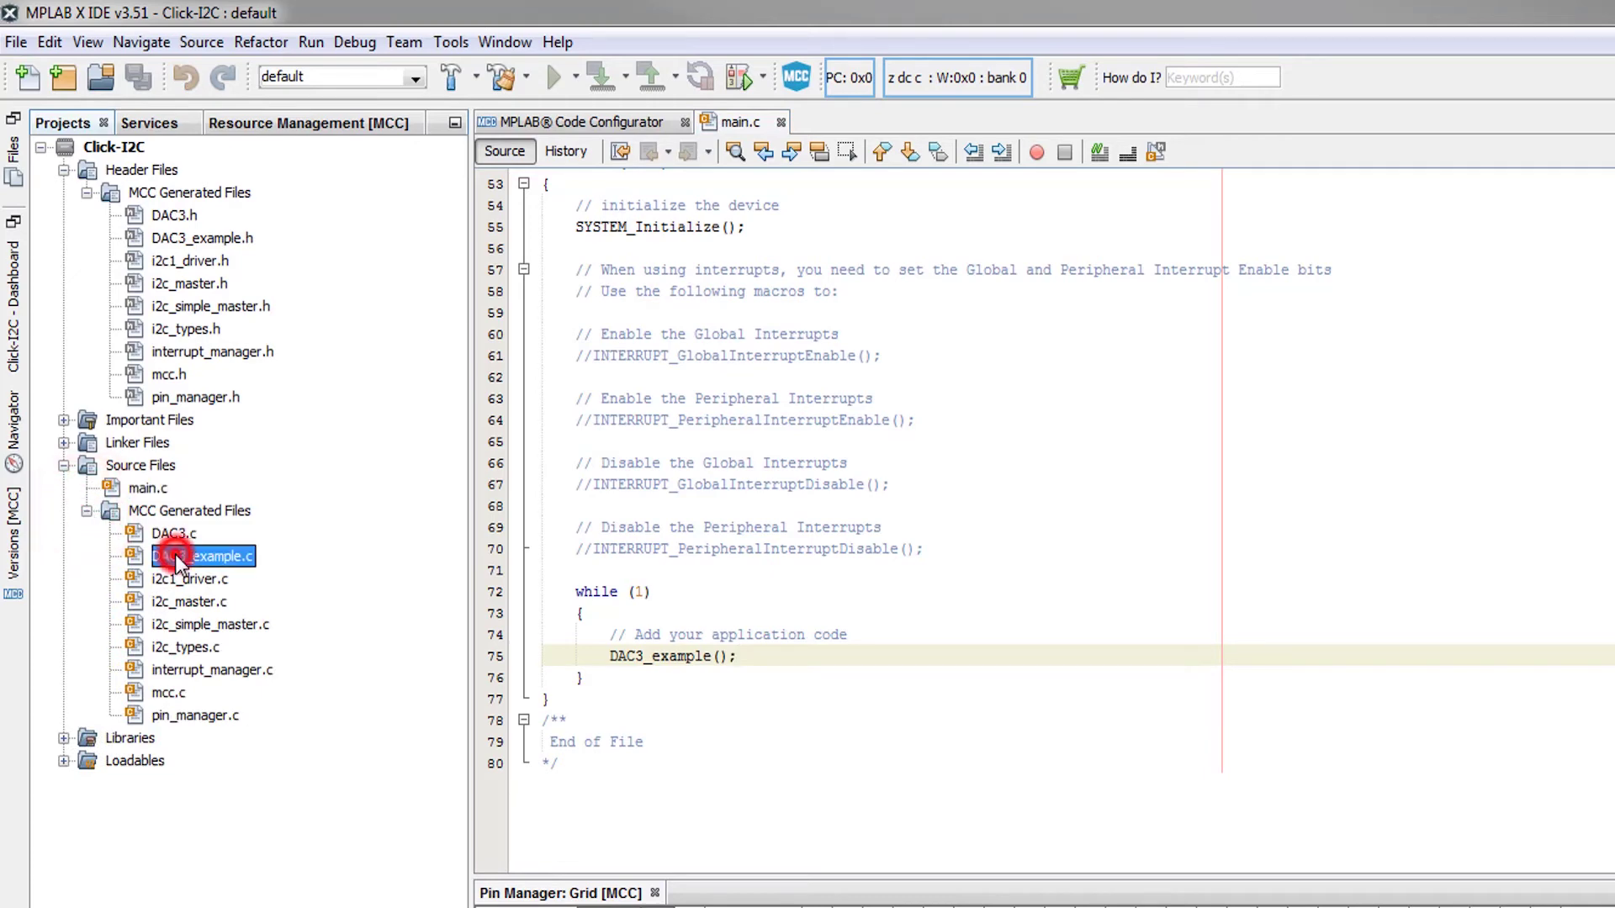
{"action": "double_click", "coordinate": [175, 556]}
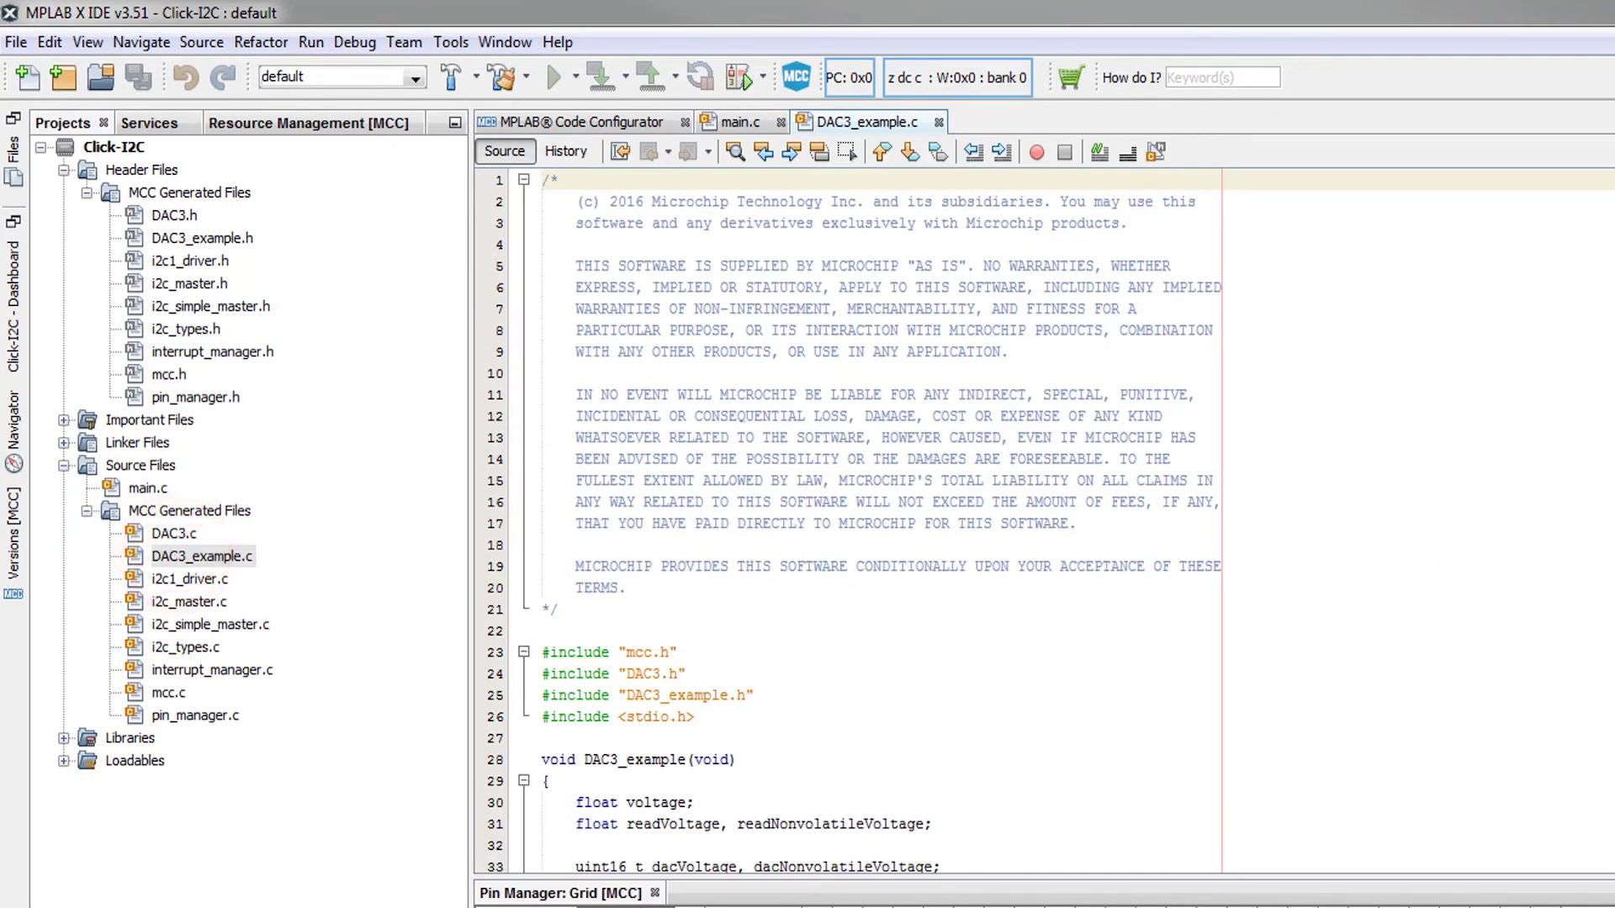
{"action": "scroll", "coordinate": [884, 517], "scroll_direction": "down", "scroll_amount": 2}
{"action": "scroll", "coordinate": [884, 517], "scroll_direction": "down", "scroll_amount": 2}
{"action": "scroll", "coordinate": [883, 518], "scroll_direction": "down", "scroll_amount": 2}
{"action": "scroll", "coordinate": [884, 517], "scroll_direction": "down", "scroll_amount": 2}
{"action": "scroll", "coordinate": [884, 518], "scroll_direction": "down", "scroll_amount": 1}
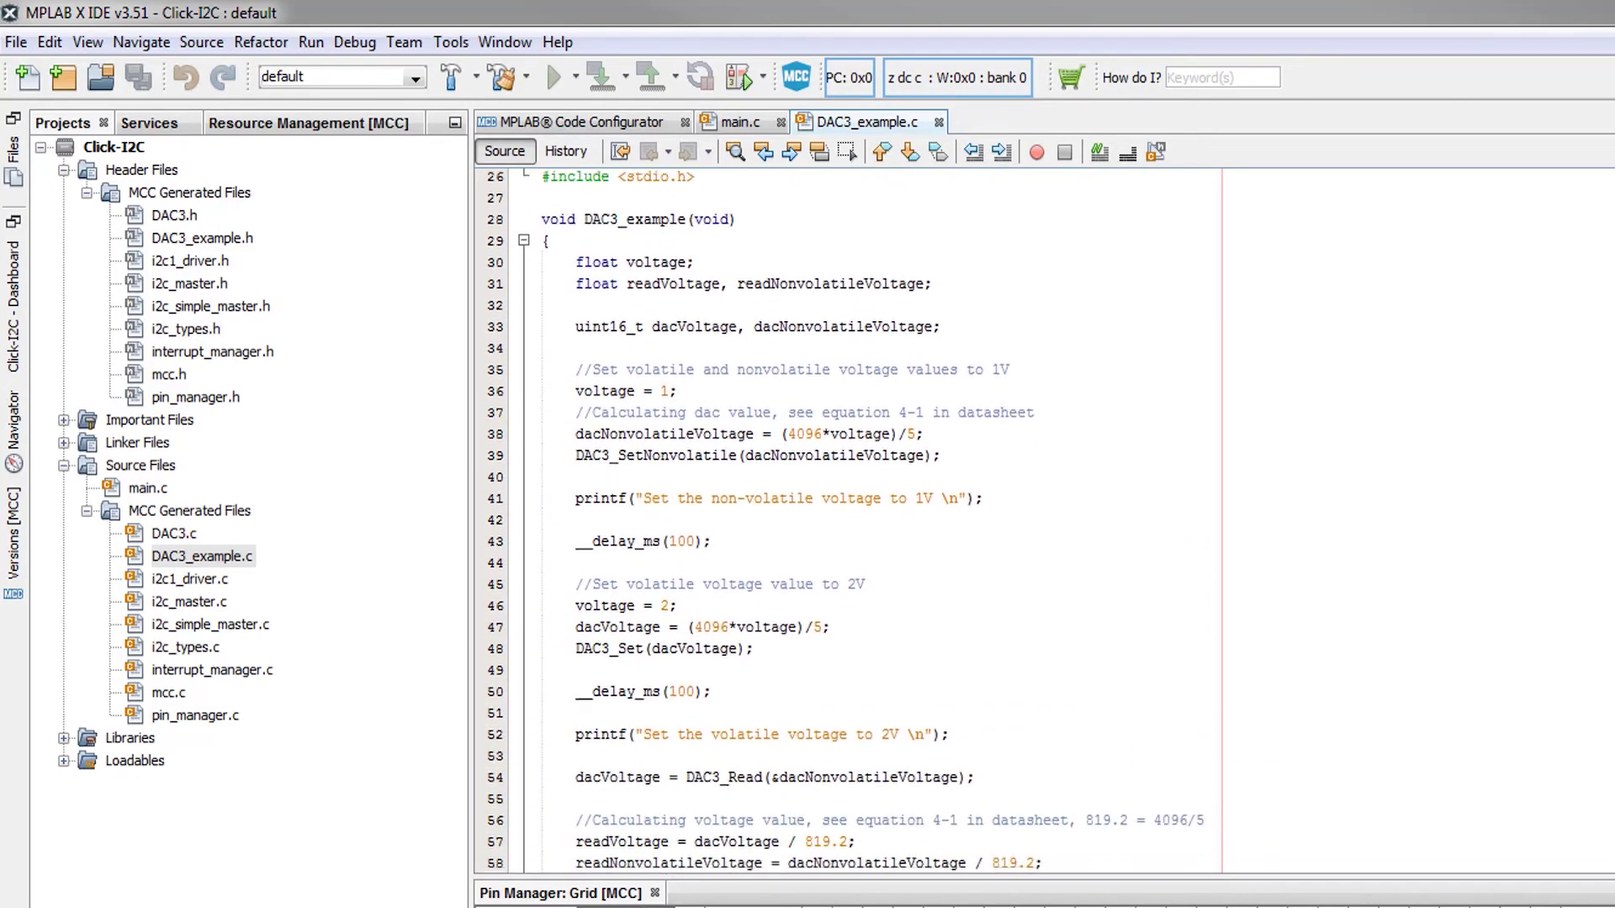
{"action": "scroll", "coordinate": [883, 517], "scroll_direction": "down", "scroll_amount": 2}
{"action": "scroll", "coordinate": [884, 517], "scroll_direction": "down", "scroll_amount": 1}
{"action": "scroll", "coordinate": [883, 517], "scroll_direction": "down", "scroll_amount": 1}
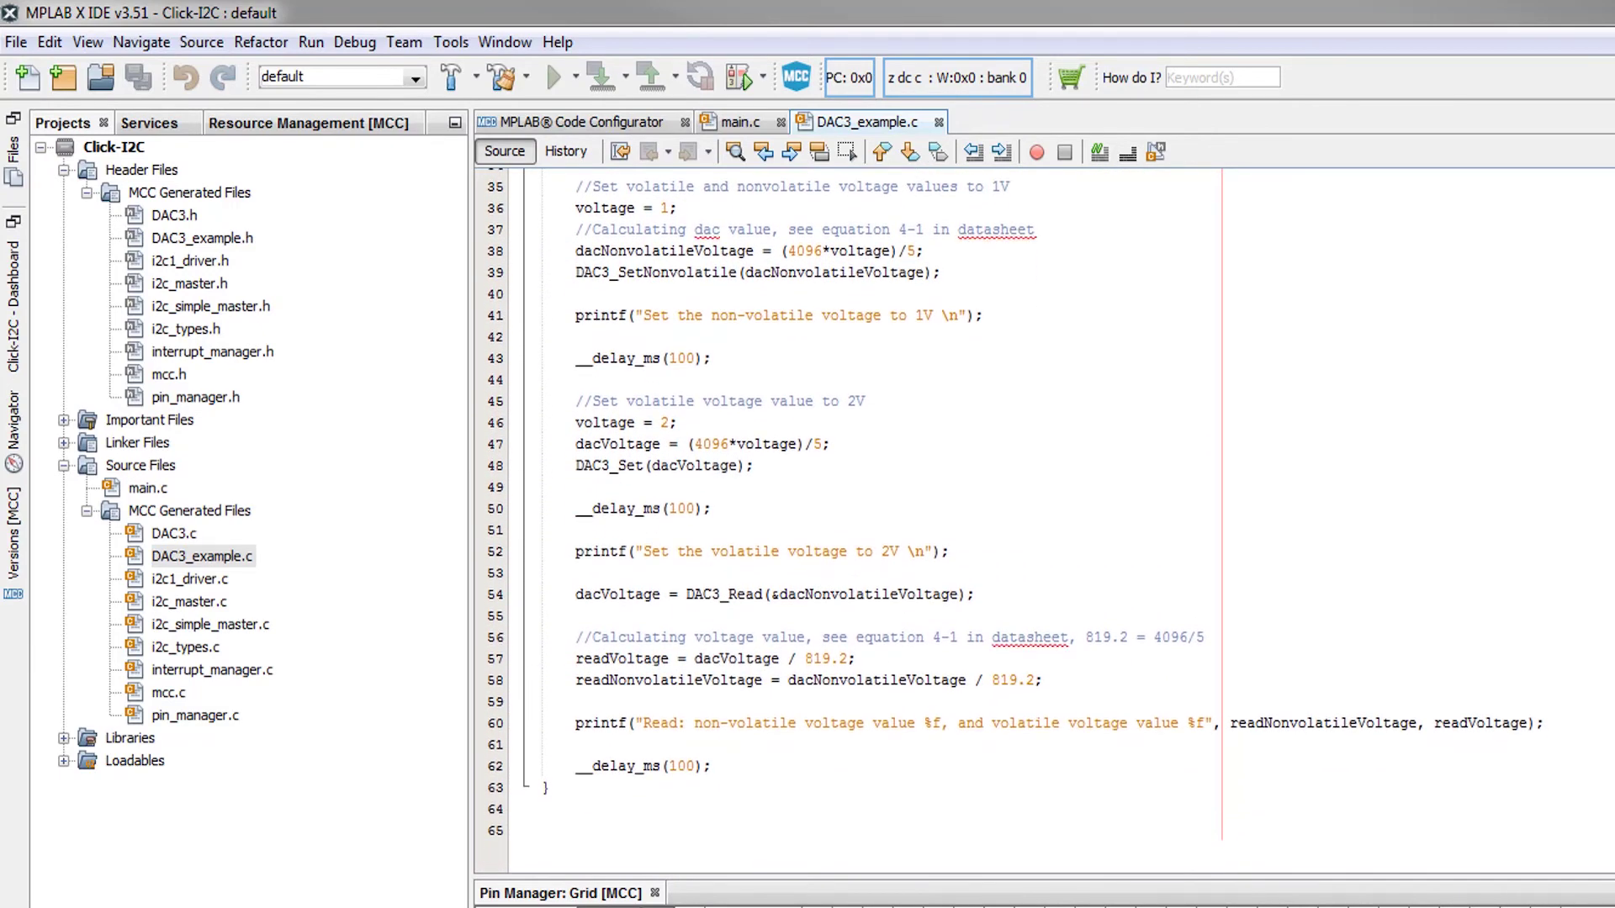